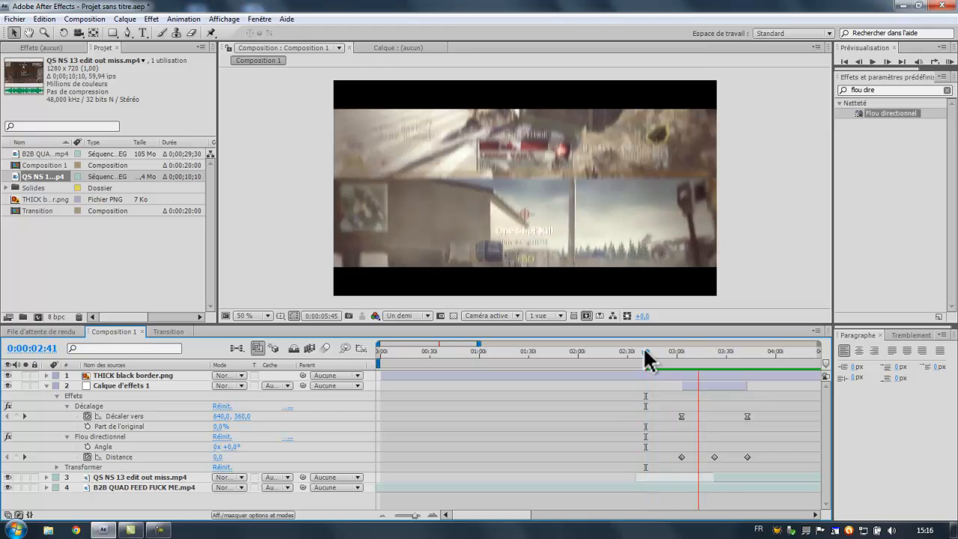
Review the finished clip transition in Composition 1 by scrubbing from 0:00:02:41 through its offset and directional blur keyframes
{"action": "left_click", "coordinate": [643, 346]}
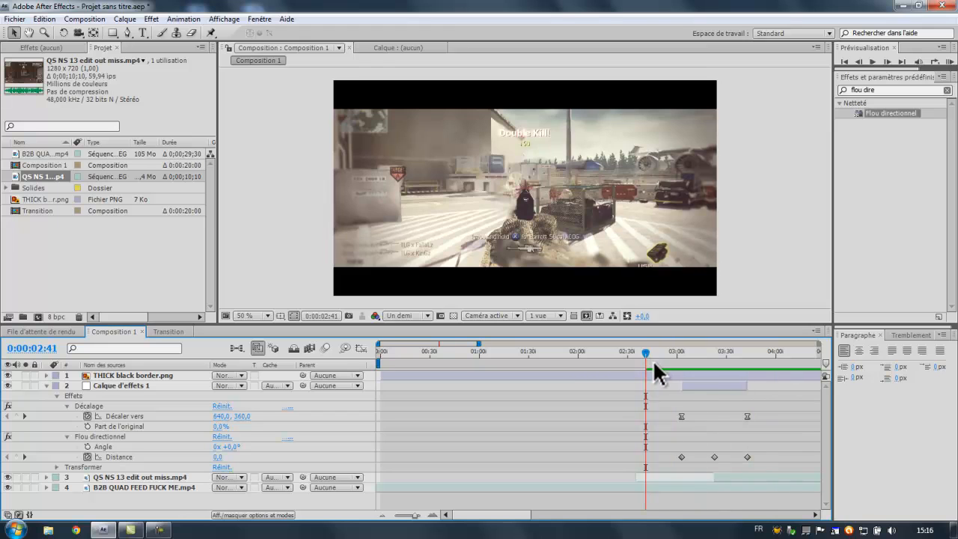
{"action": "left_click", "coordinate": [669, 353]}
{"action": "left_click_drag", "start_coordinate": [670, 354], "coordinate": [701, 360]}
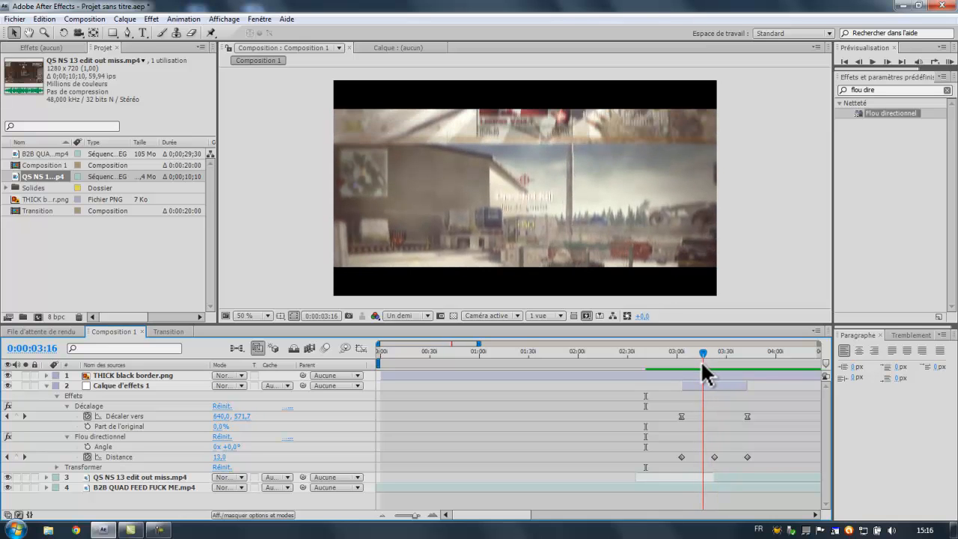
{"action": "mouse_move", "coordinate": [701, 360]}
{"action": "left_mouse_down"}
{"action": "mouse_move", "coordinate": [722, 363]}
{"action": "mouse_move", "coordinate": [676, 362]}
{"action": "mouse_move", "coordinate": [692, 375]}
{"action": "mouse_move", "coordinate": [781, 390]}
{"action": "mouse_move", "coordinate": [717, 388]}
{"action": "mouse_move", "coordinate": [689, 353]}
{"action": "mouse_move", "coordinate": [676, 360]}
{"action": "mouse_move", "coordinate": [744, 358]}
{"action": "mouse_move", "coordinate": [696, 356]}
{"action": "left_mouse_up"}
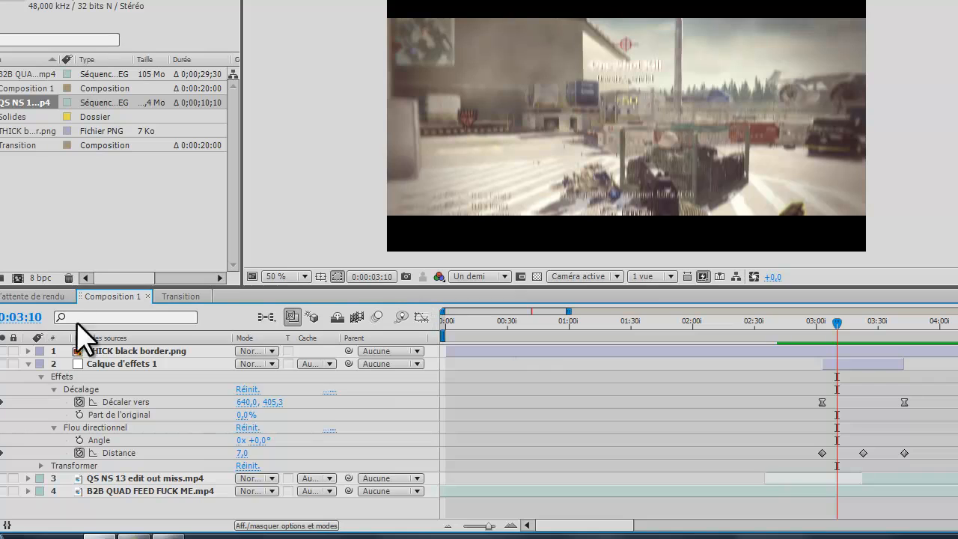
Create a 1280 x 720, 60 fps, 20-second composition named Transition and close the old empty Transition composition's timeline
{"action": "left_click", "coordinate": [197, 298]}
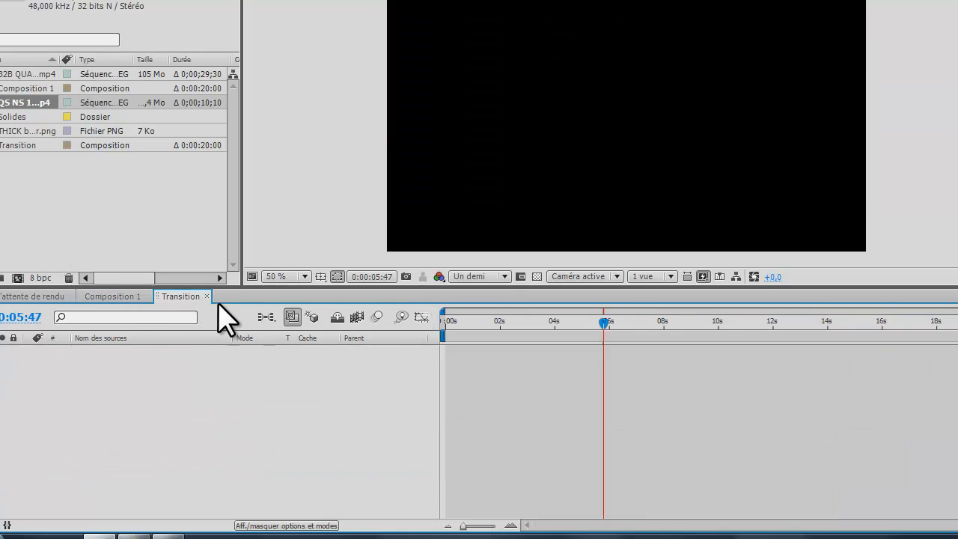
{"action": "right_click", "coordinate": [87, 204]}
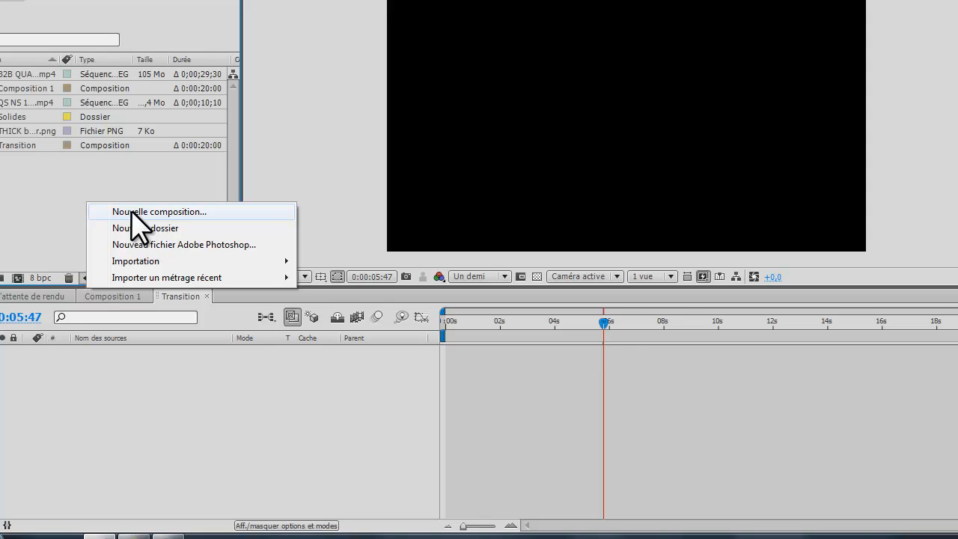
{"action": "right_click", "coordinate": [48, 175]}
{"action": "left_click", "coordinate": [72, 184]}
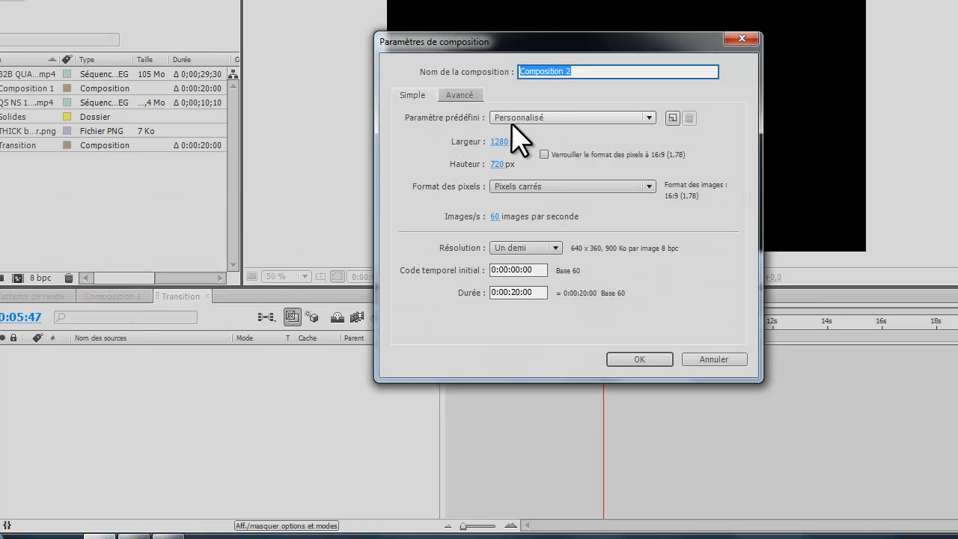
{"action": "key", "text": "Caps_Lock"}
{"action": "type", "text": "T"}
{"action": "key", "text": "Caps_Lock"}
{"action": "type", "text": "ransition"}
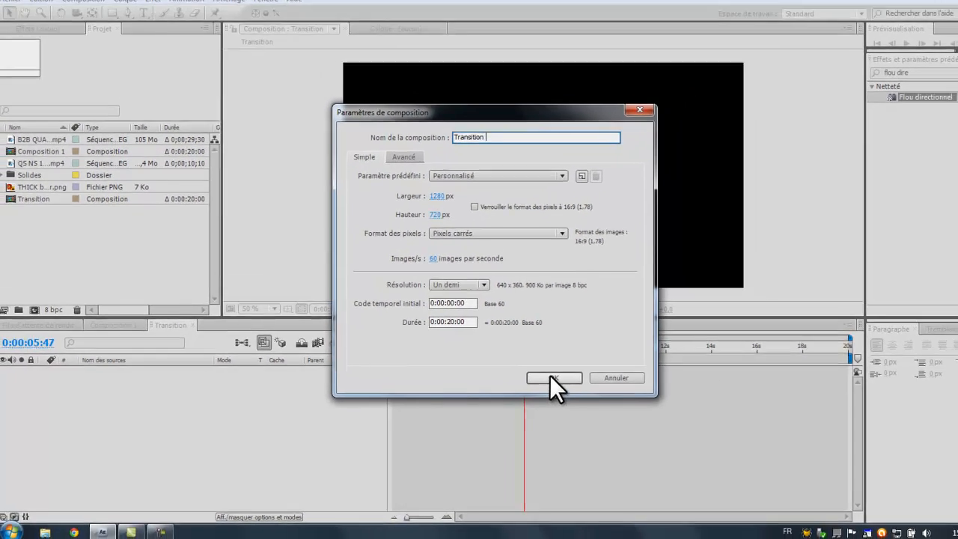
{"action": "left_click", "coordinate": [640, 359]}
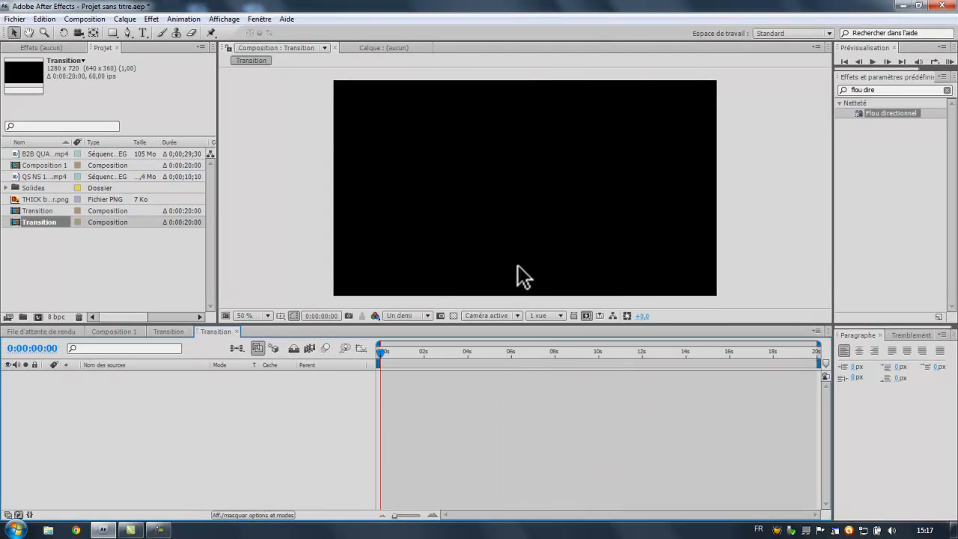
{"action": "left_click", "coordinate": [188, 331]}
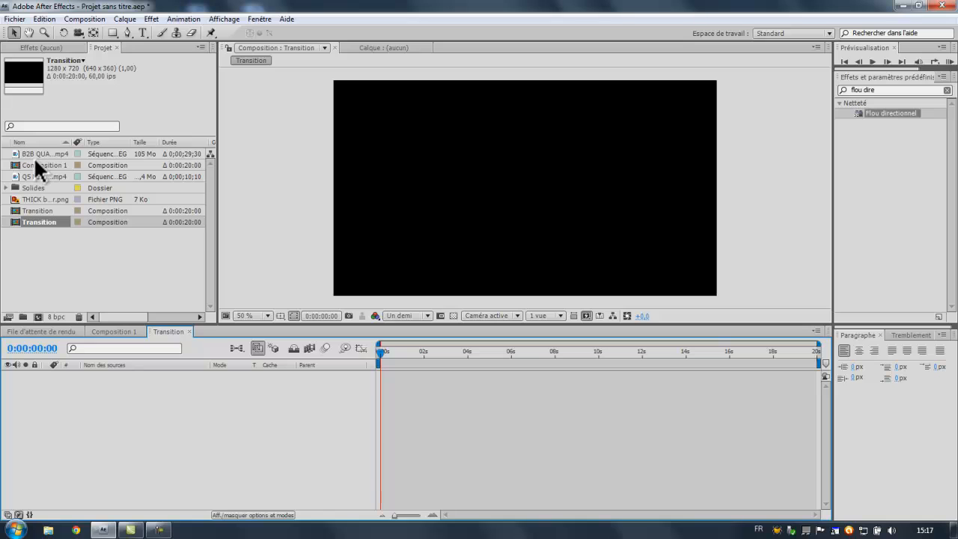
Add the QS NS 13 clip and the B2B QUAD clip beneath it to the composition, then hide the QS NS 13 layer
{"action": "left_click_drag", "start_coordinate": [40, 177], "coordinate": [81, 410]}
{"action": "left_click_drag", "start_coordinate": [55, 153], "coordinate": [86, 410]}
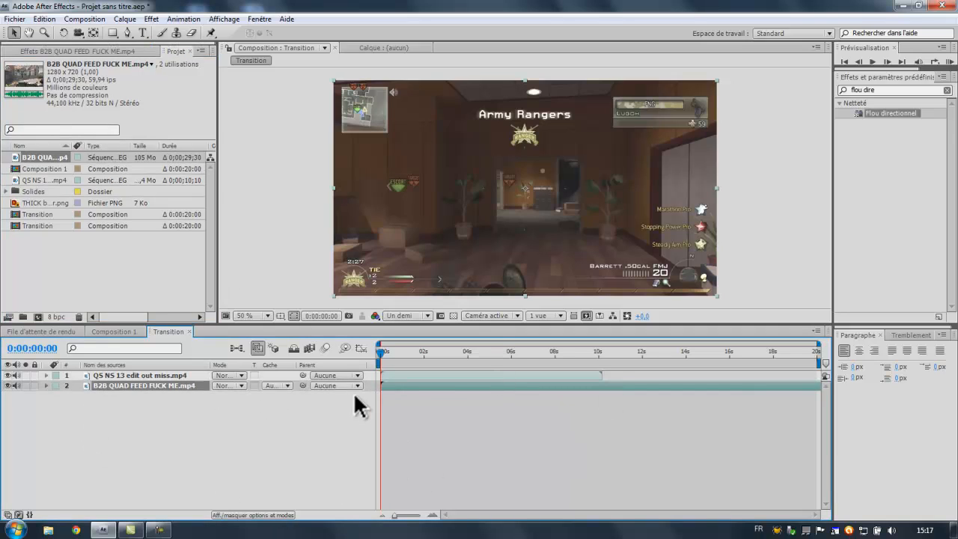
{"action": "left_click", "coordinate": [7, 375]}
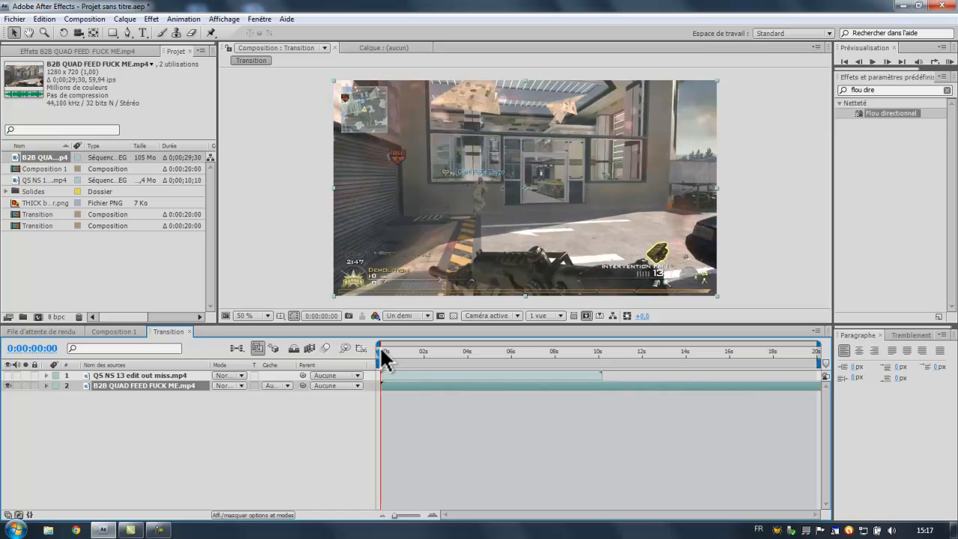
Find the cut point in the B2B QUAD clip and set the current time to 0:00:06:48
{"action": "key", "text": "shift+Page_Down"}
{"action": "left_click_drag", "start_coordinate": [423, 352], "coordinate": [523, 353]}
{"action": "left_click_drag", "start_coordinate": [619, 383], "coordinate": [526, 367]}
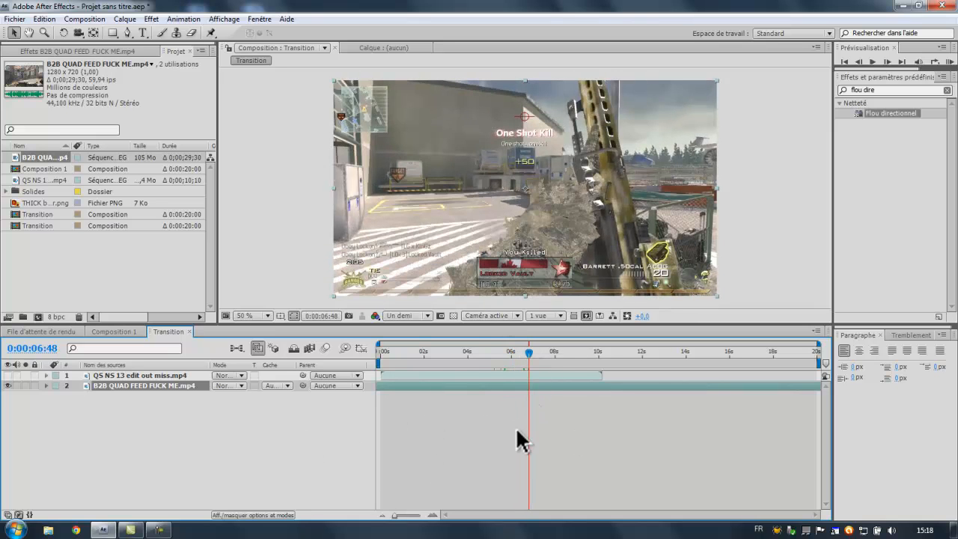
Show the QS NS 13 layer again and shift it along the timeline to start at about 6 seconds
{"action": "left_click", "coordinate": [143, 372]}
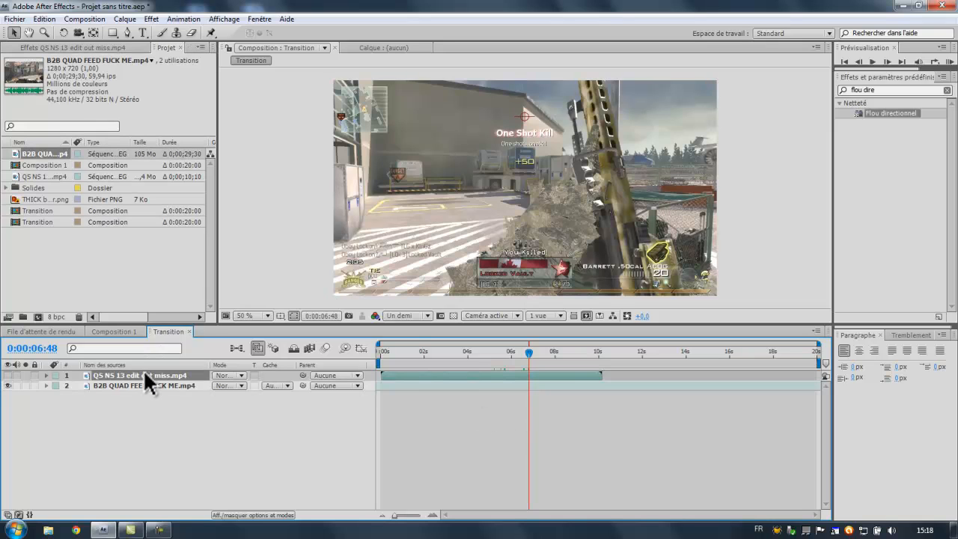
{"action": "left_click", "coordinate": [7, 375]}
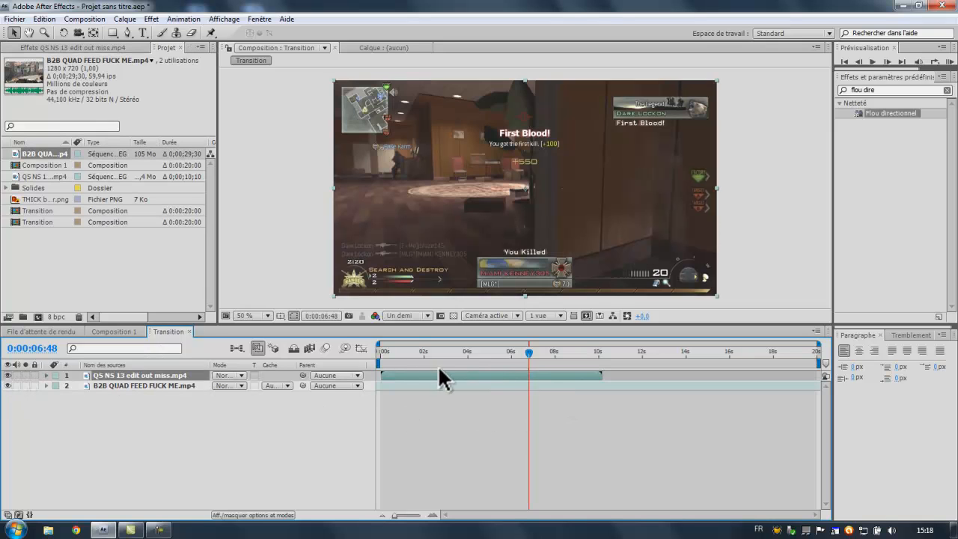
{"action": "left_click_drag", "start_coordinate": [411, 376], "coordinate": [541, 375]}
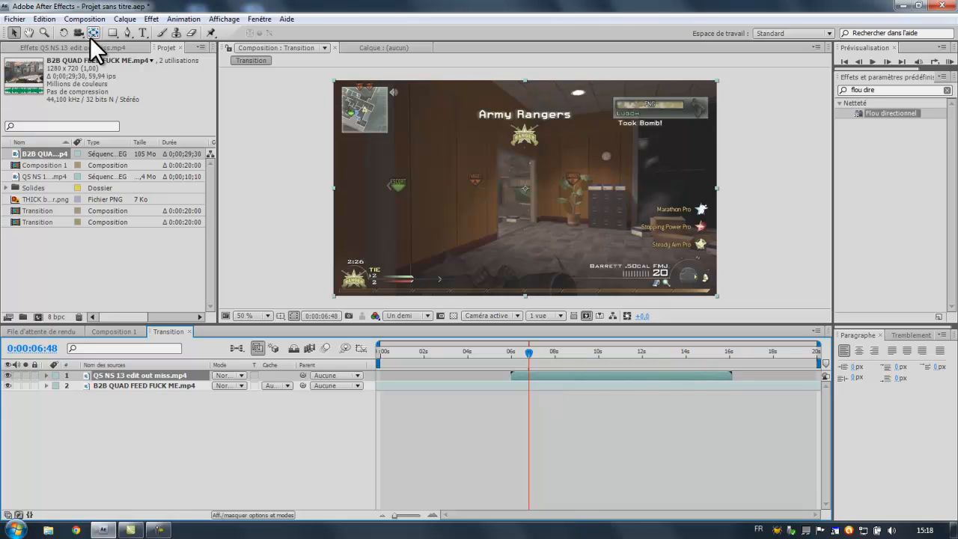
Split the QS NS 13 layer at 0:00:06:48 and delete the part before the cut
{"action": "left_click", "coordinate": [52, 18]}
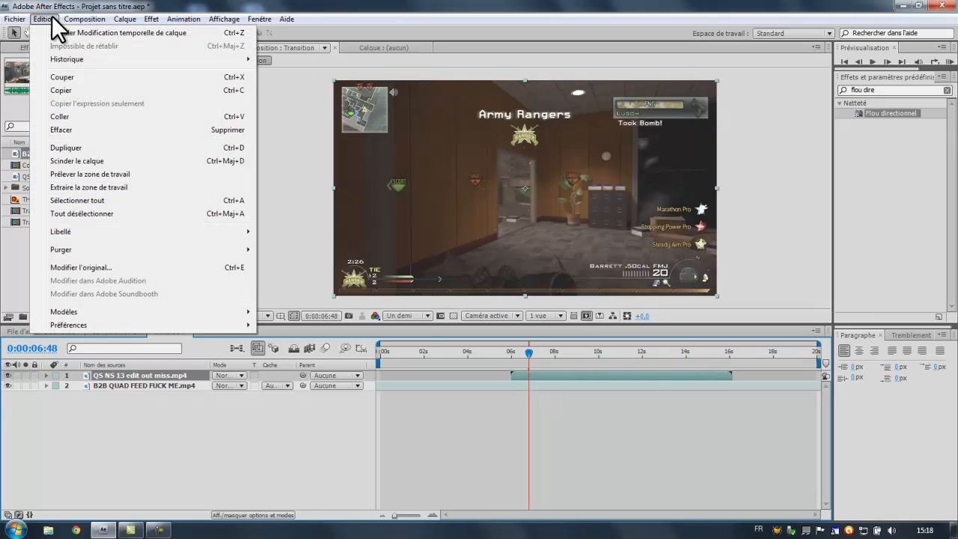
{"action": "left_click", "coordinate": [111, 160]}
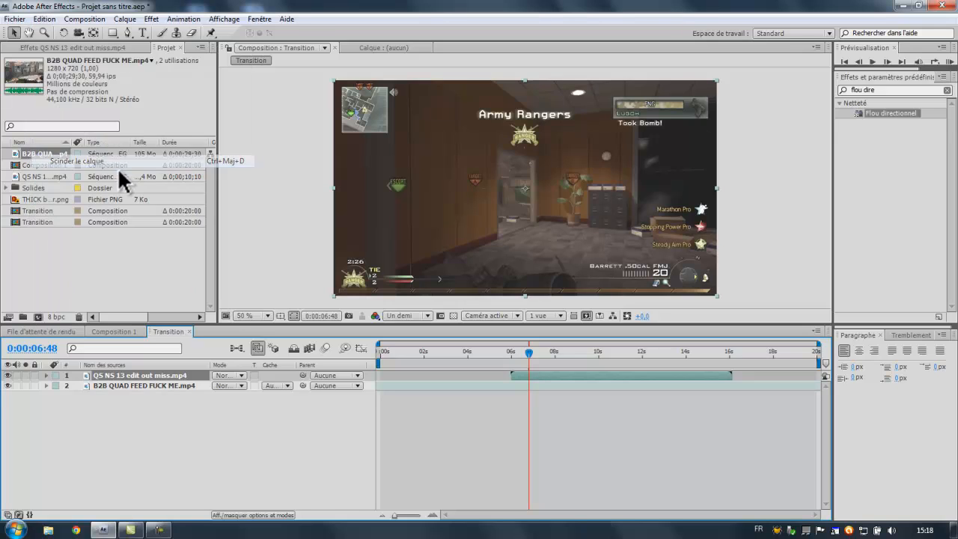
{"action": "left_click", "coordinate": [118, 383]}
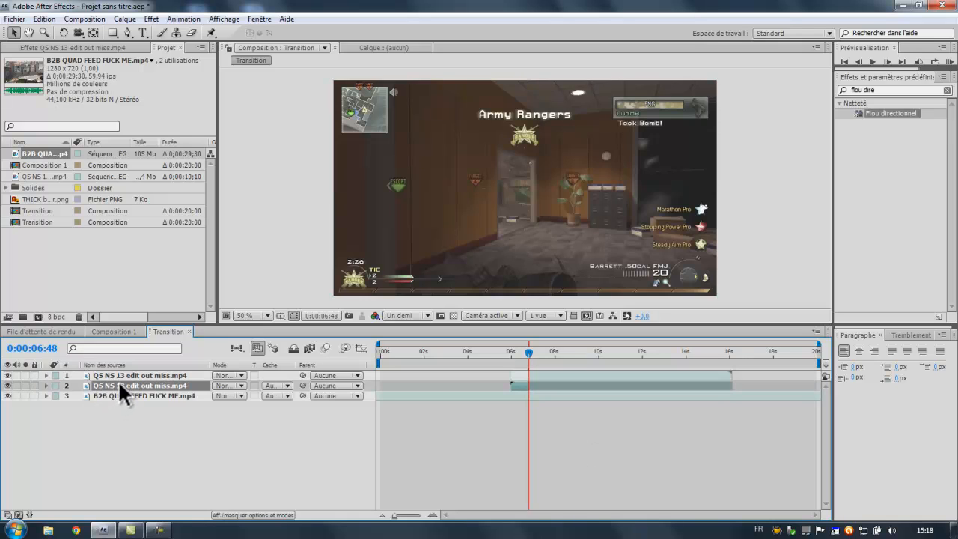
{"action": "key", "text": "Delete"}
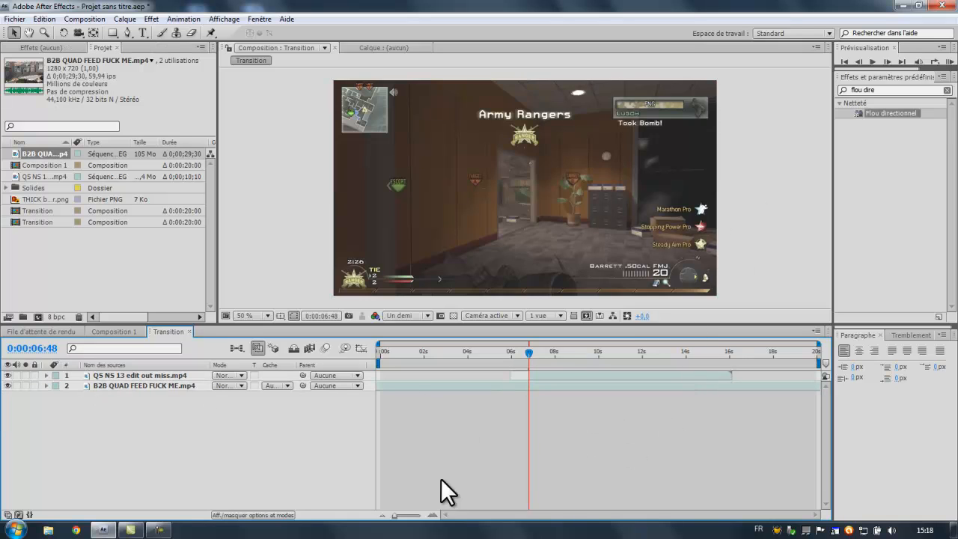
Add an adjustment layer above both clips in the Transition composition
{"action": "left_click_drag", "start_coordinate": [520, 351], "coordinate": [536, 350]}
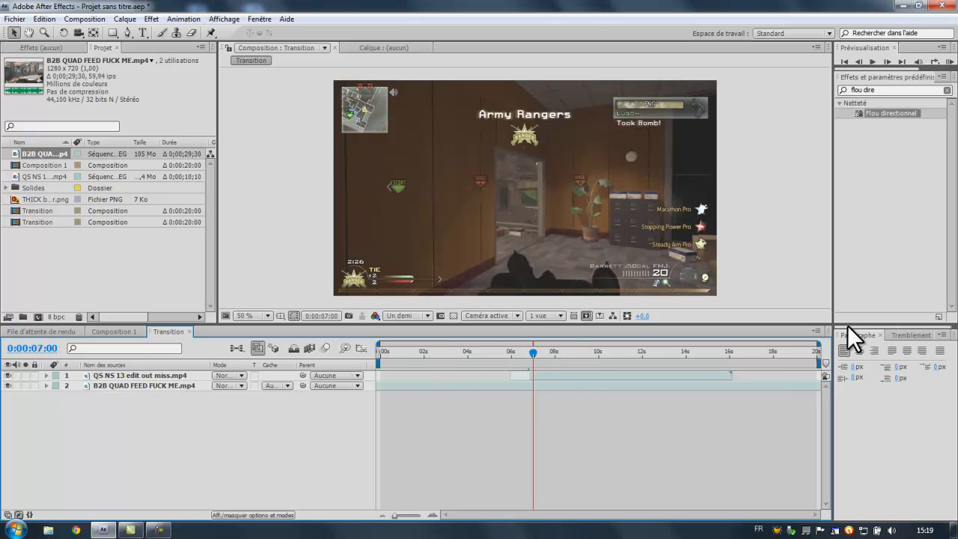
{"action": "left_click_drag", "start_coordinate": [818, 345], "coordinate": [573, 344]}
{"action": "left_click_drag", "start_coordinate": [377, 343], "coordinate": [488, 343]}
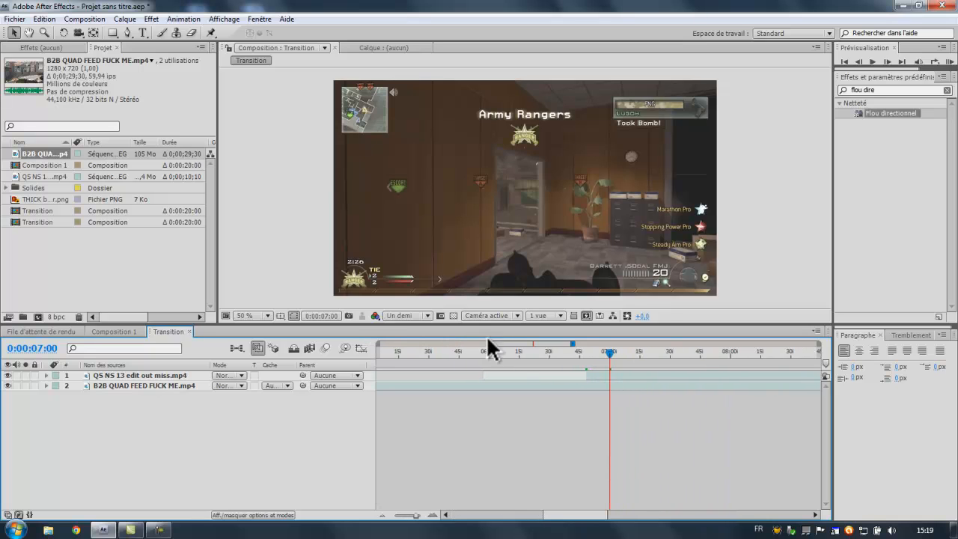
{"action": "left_click", "coordinate": [132, 20]}
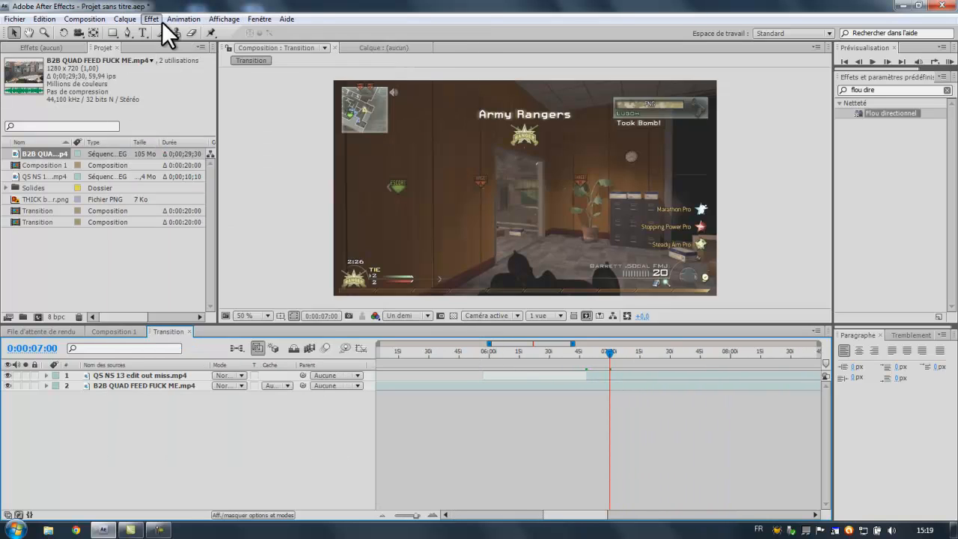
{"action": "mouse_move", "coordinate": [257, 33]}
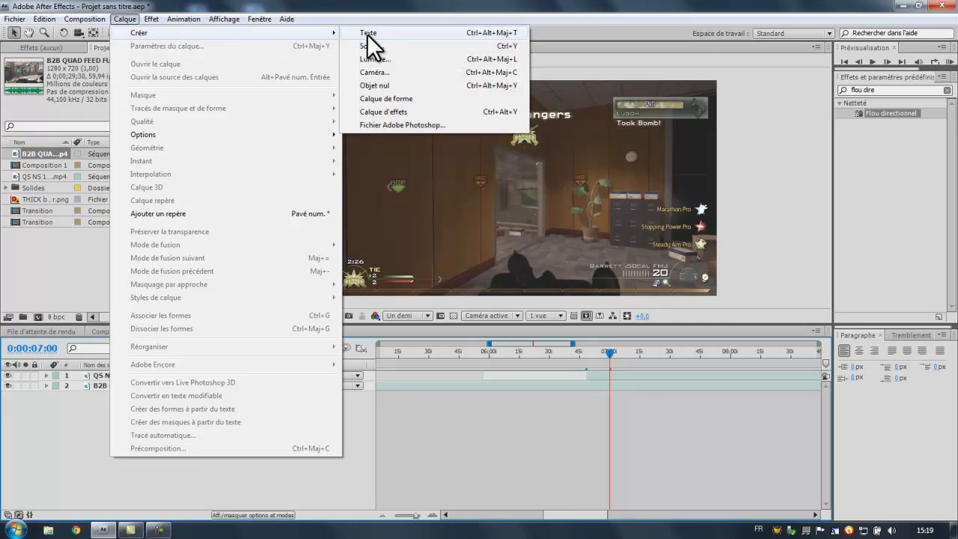
{"action": "left_click", "coordinate": [375, 111]}
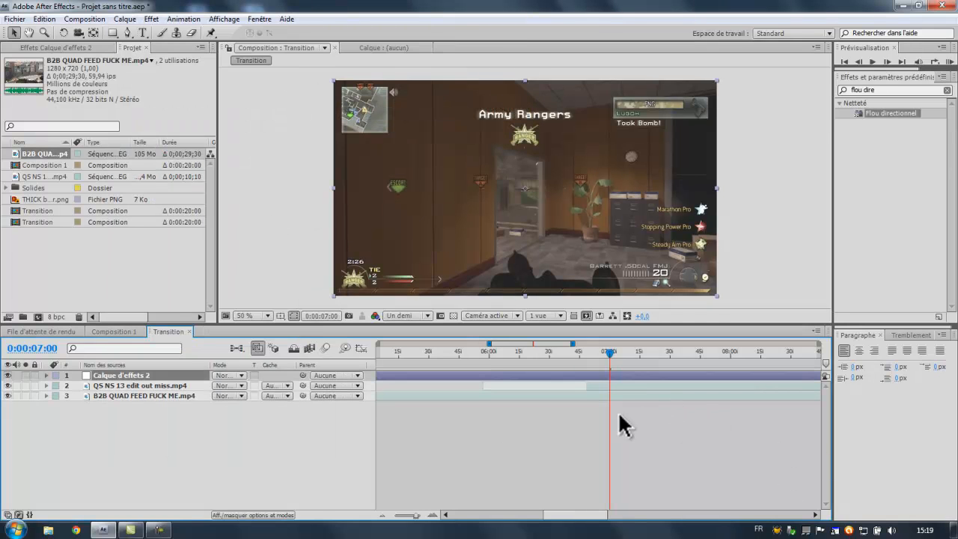
Split the adjustment layer at 0:00:07:08, 20 frames after the cut between the clips, and delete the part that follows
{"action": "left_click", "coordinate": [583, 350]}
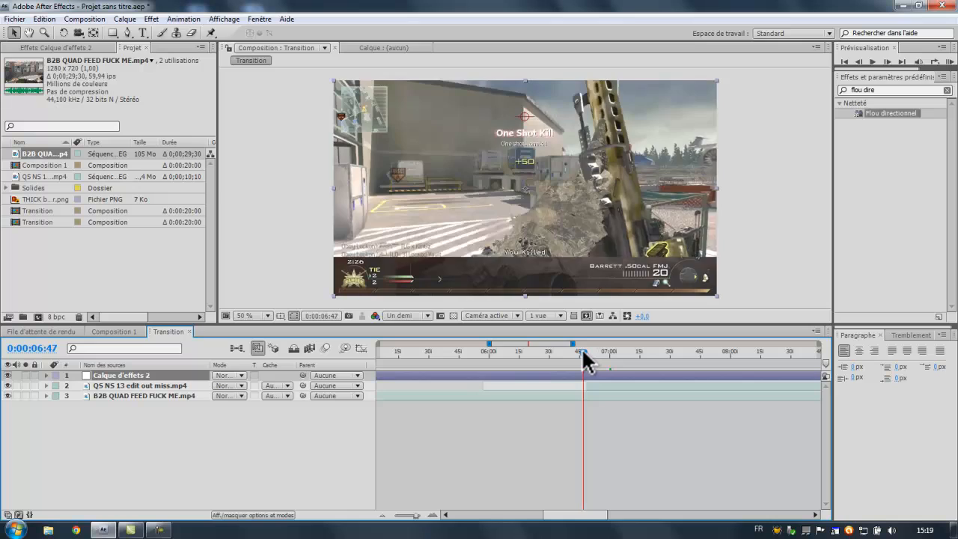
{"action": "left_click", "coordinate": [585, 351]}
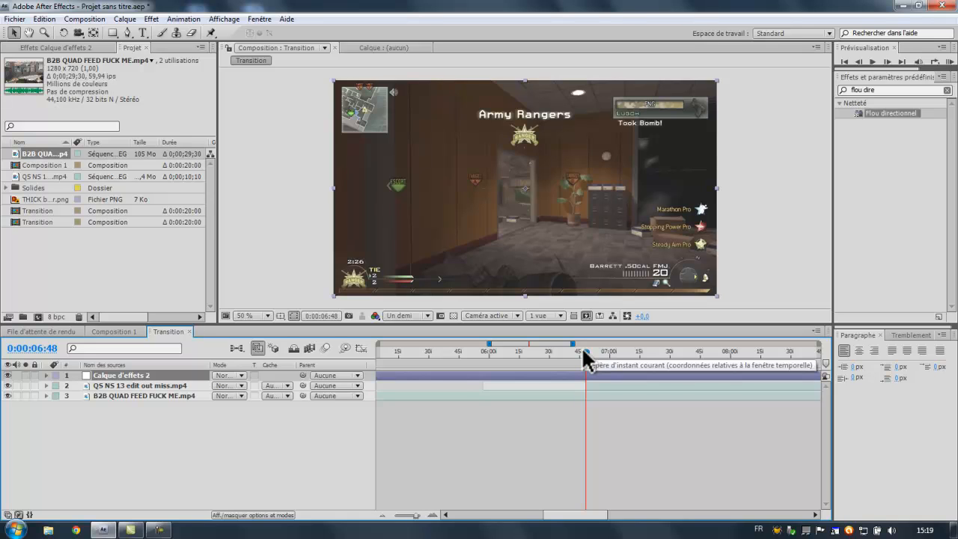
{"action": "key", "text": "space"}
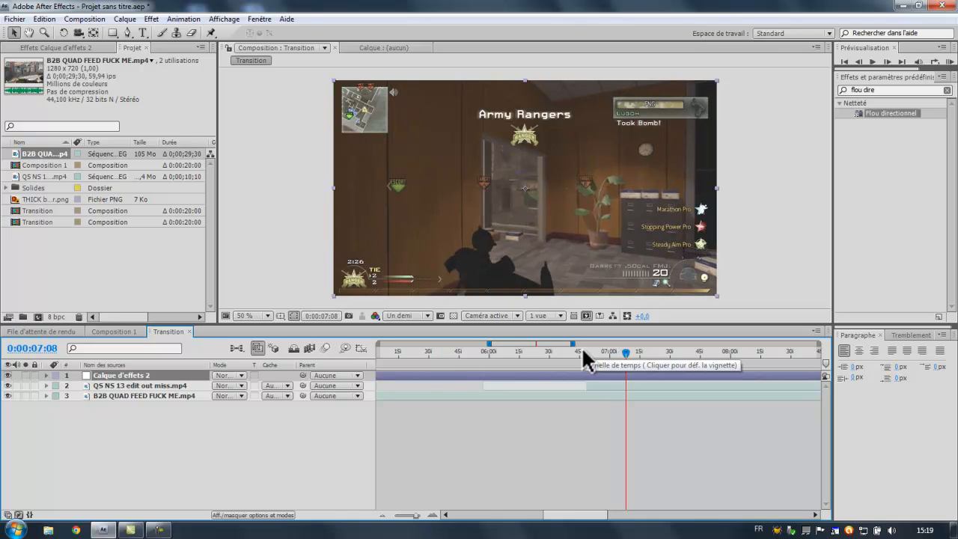
{"action": "left_click", "coordinate": [45, 18]}
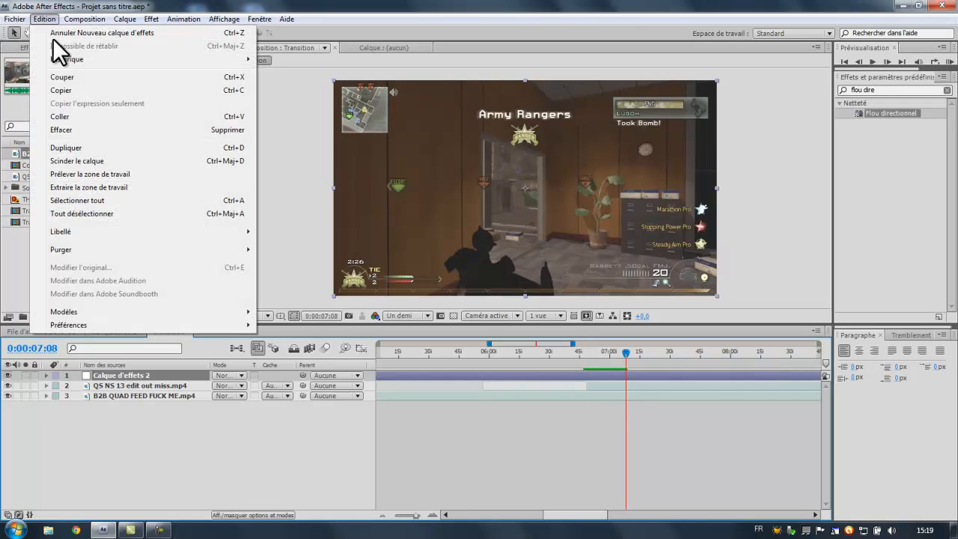
{"action": "left_click", "coordinate": [103, 160]}
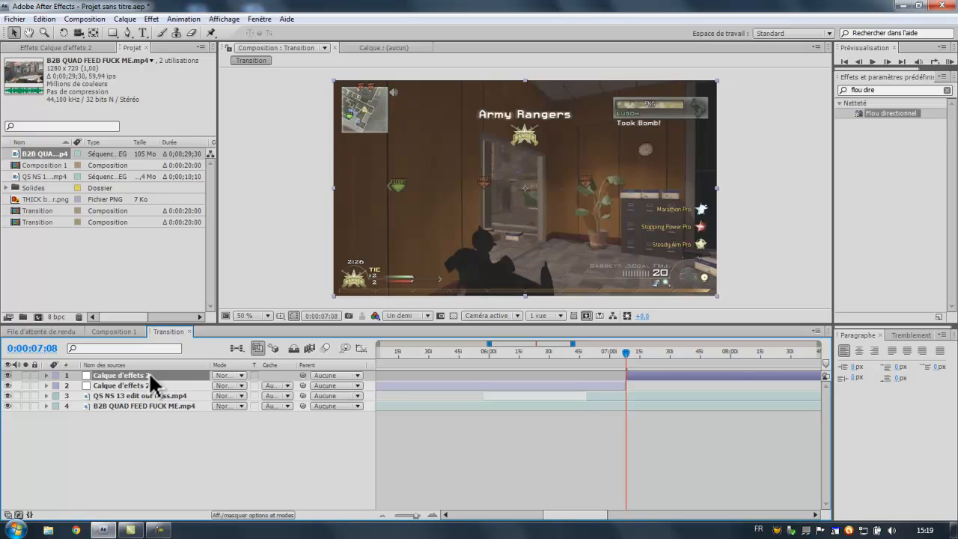
{"action": "key", "text": "Delete"}
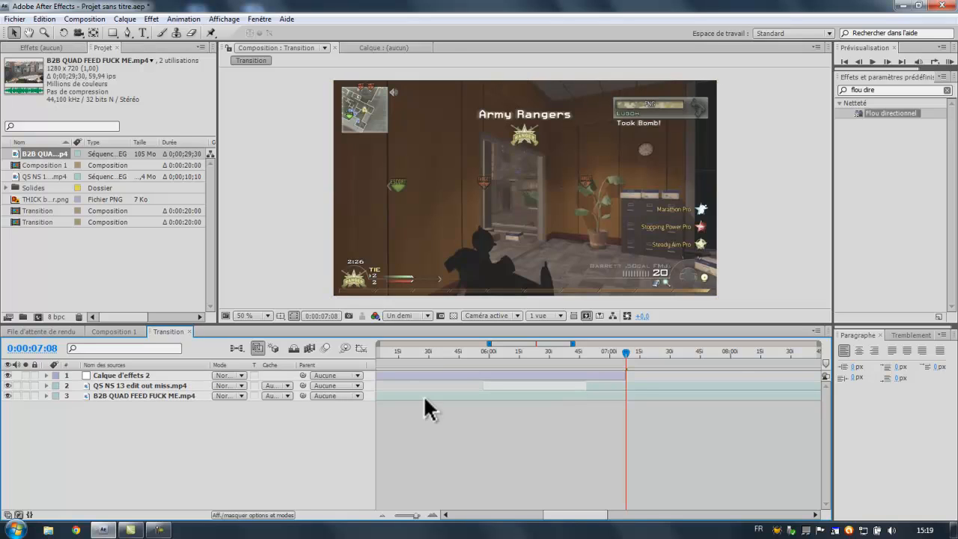
Split the adjustment layer at 0:00:06:28, 20 frames before the cut between the clips, and delete the part that precedes it
{"action": "left_click", "coordinate": [587, 352]}
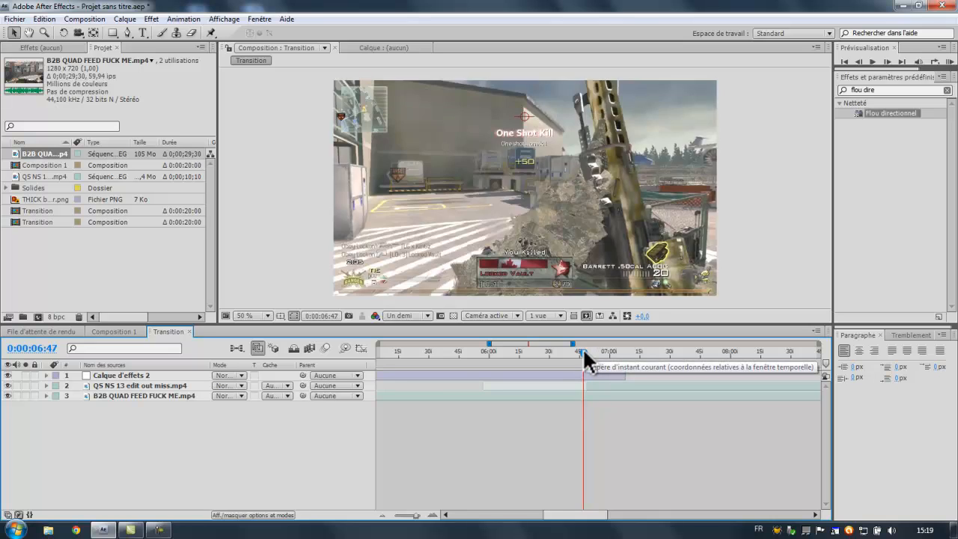
{"action": "left_click", "coordinate": [183, 386]}
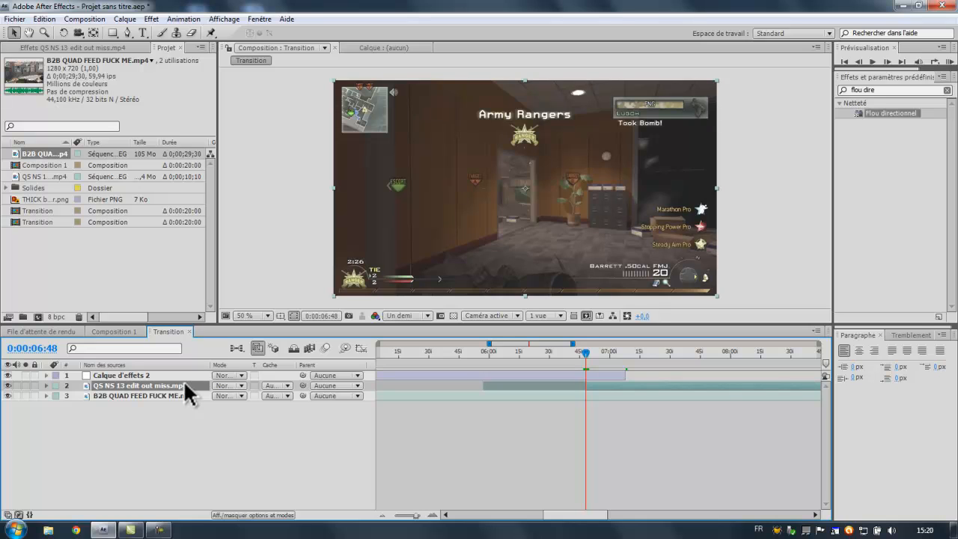
{"action": "key", "text": "Page_Up"}
{"action": "key", "text": "Page_Up"}
{"action": "key", "text": "Page_Up"}
{"action": "key", "text": "Page_Up"}
{"action": "key", "text": "Page_Up"}
{"action": "key", "text": "Page_Up"}
{"action": "key", "text": "Page_Up"}
{"action": "key", "text": "Page_Up"}
{"action": "key", "text": "Page_Up"}
{"action": "key", "text": "Page_Up"}
{"action": "key", "text": "Page_Up"}
{"action": "key", "text": "Page_Up"}
{"action": "key", "text": "Page_Up"}
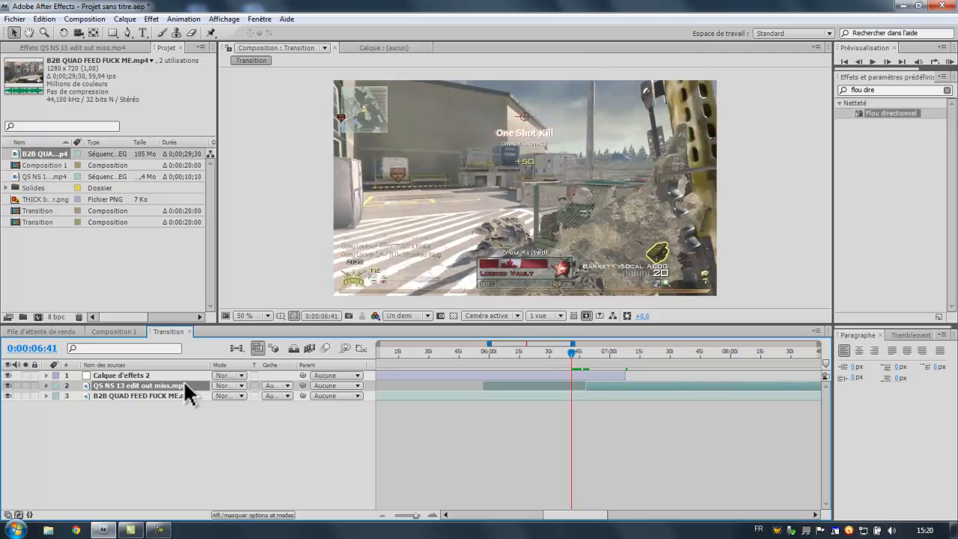
{"action": "key", "text": "Page_Up"}
{"action": "key", "text": "Page_Up"}
{"action": "key", "text": "Page_Up"}
{"action": "key", "text": "Page_Up"}
{"action": "key", "text": "Page_Up"}
{"action": "key", "text": "Page_Up"}
{"action": "key", "text": "Page_Up"}
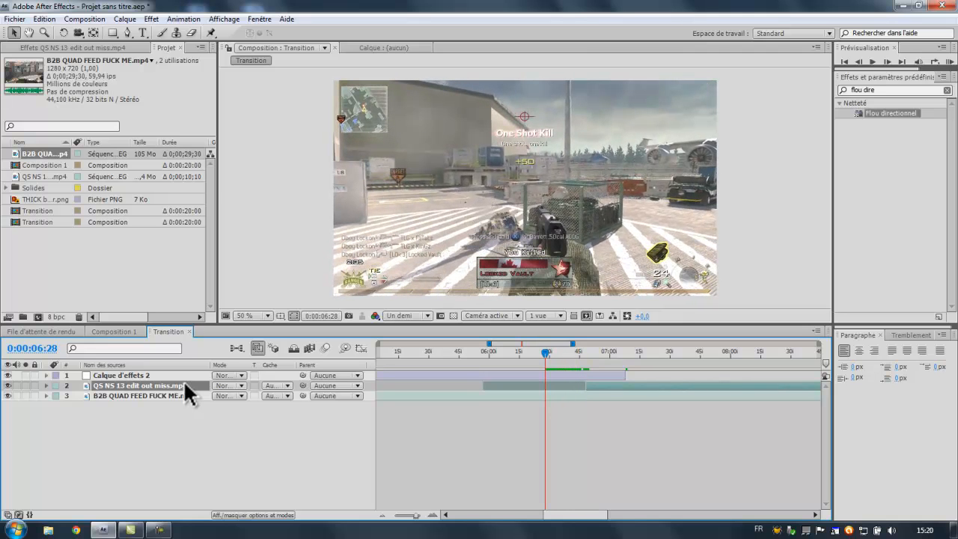
{"action": "left_click", "coordinate": [156, 376]}
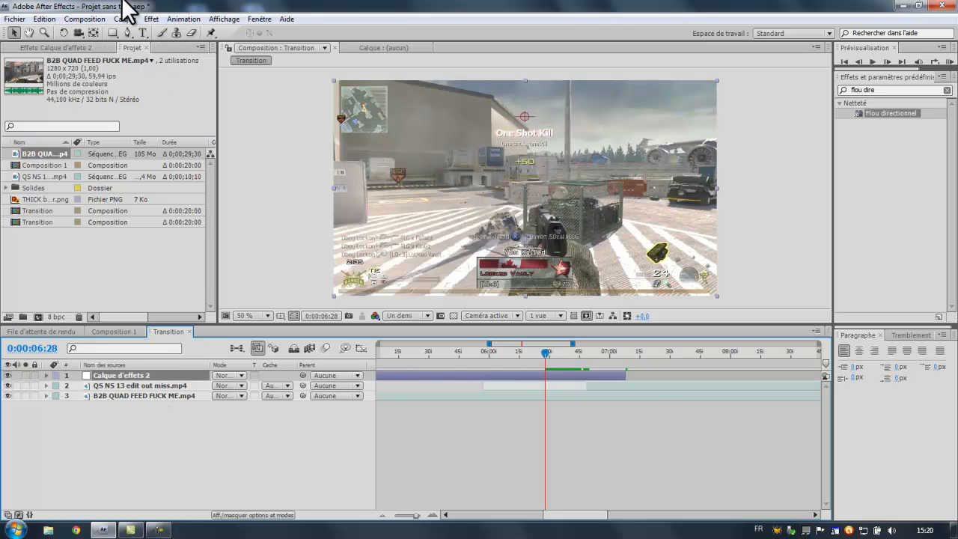
{"action": "left_click", "coordinate": [51, 19]}
{"action": "mouse_move", "coordinate": [65, 21]}
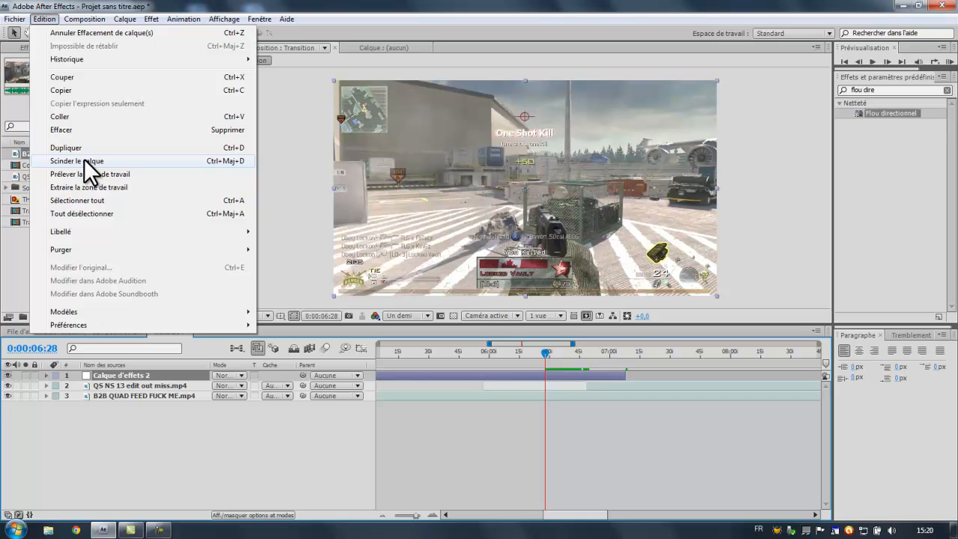
{"action": "left_click", "coordinate": [84, 160]}
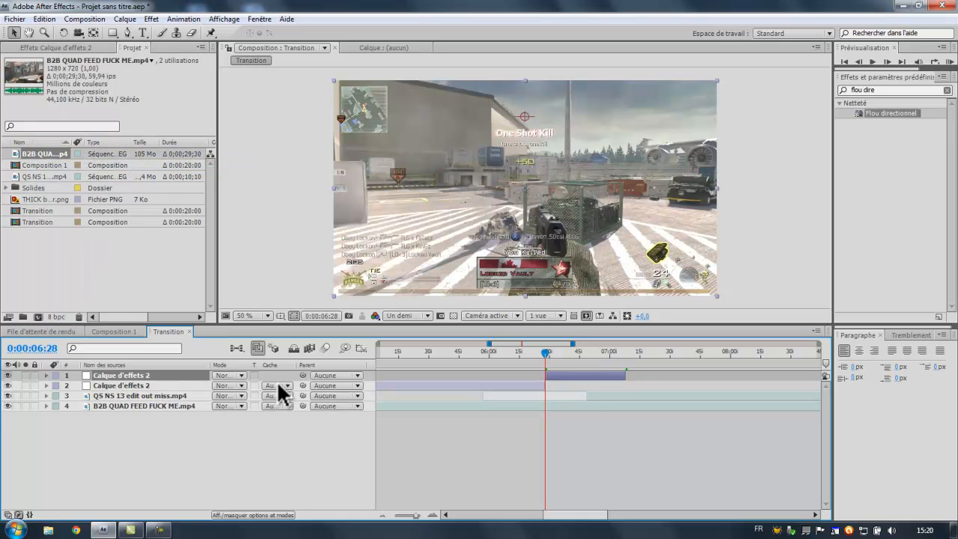
{"action": "left_click", "coordinate": [109, 385]}
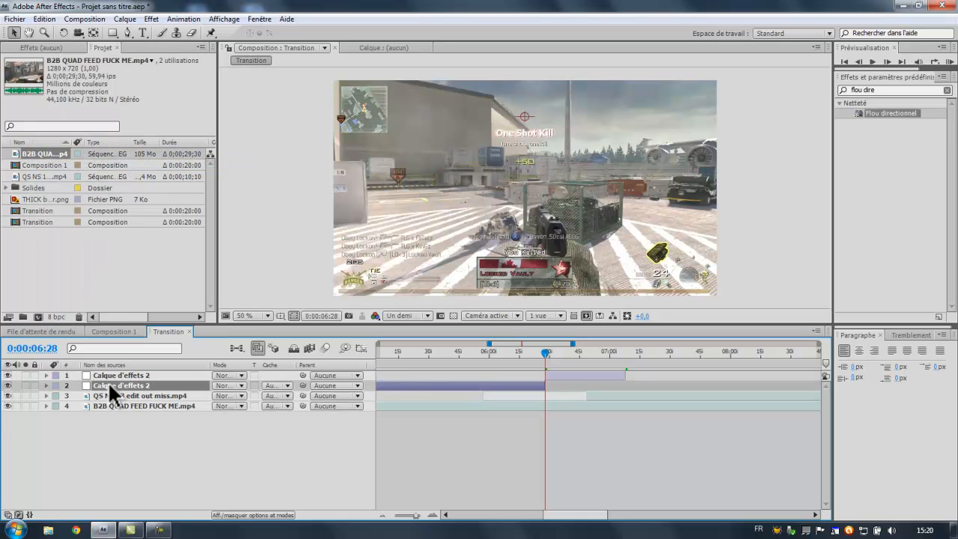
{"action": "key", "text": "Delete"}
Find the Décalage distortion effect with the search term "décal" and apply it to the adjustment layer
{"action": "left_click_drag", "start_coordinate": [565, 354], "coordinate": [585, 342]}
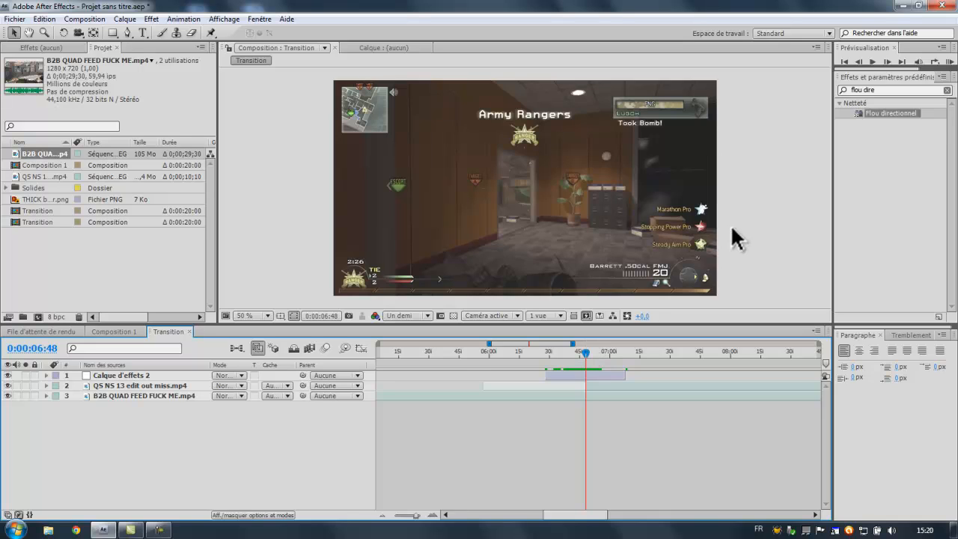
{"action": "left_click", "coordinate": [165, 375]}
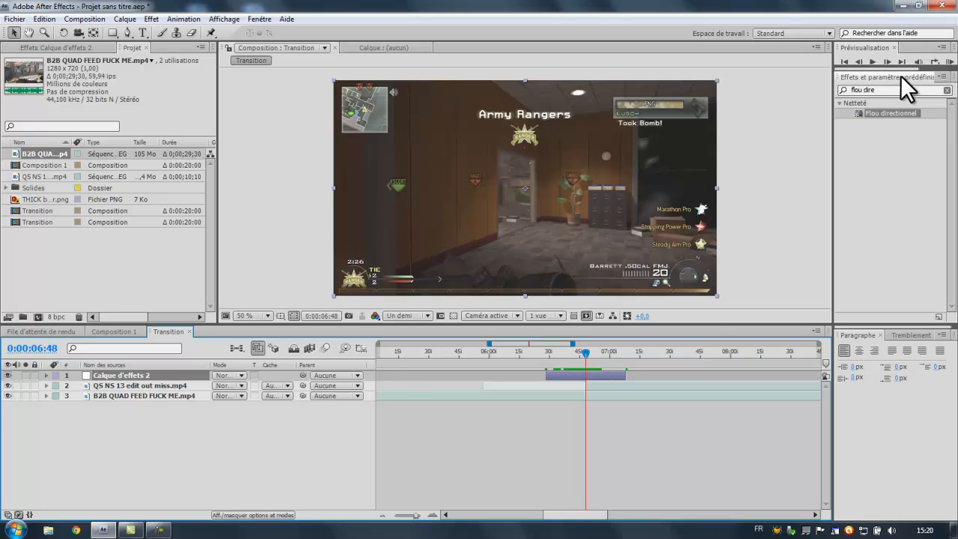
{"action": "left_click", "coordinate": [874, 77]}
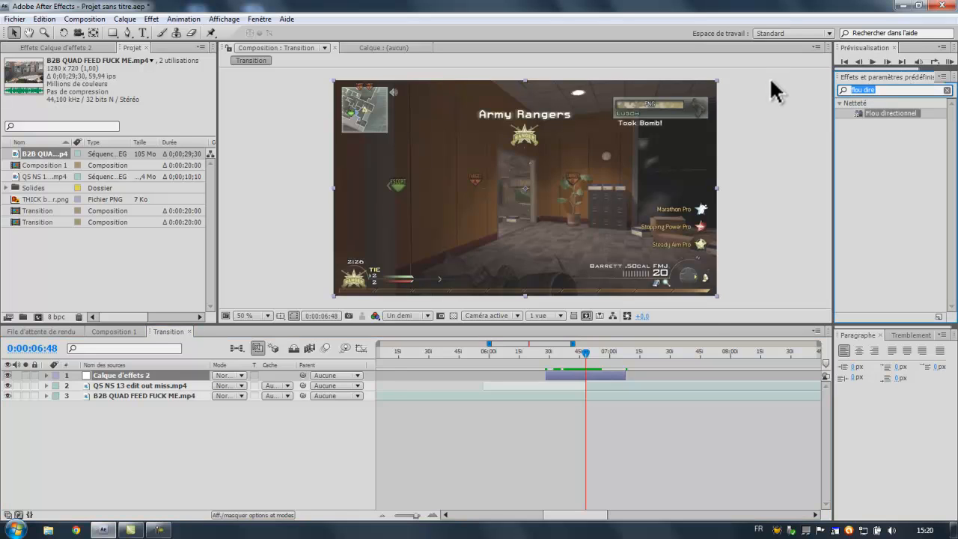
{"action": "type", "text": "d"}
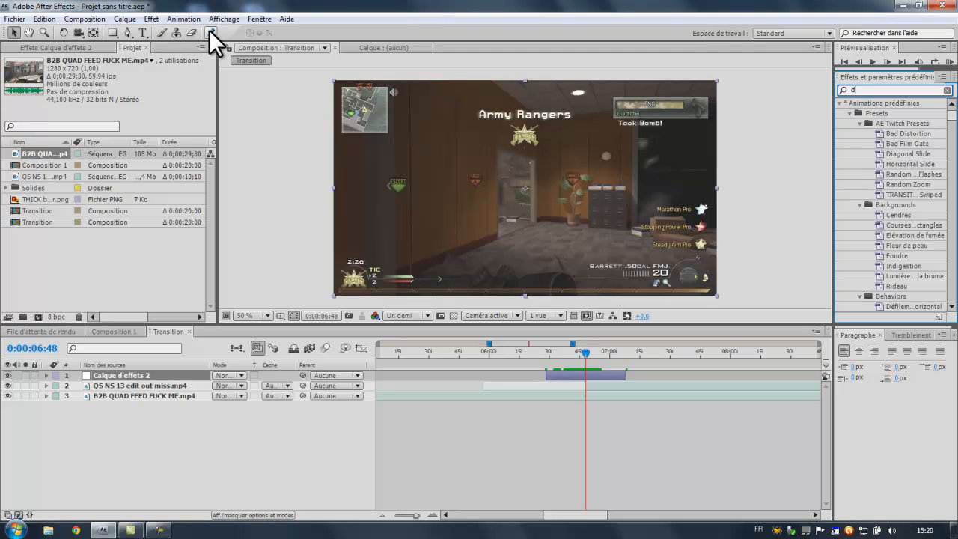
{"action": "left_click", "coordinate": [259, 20]}
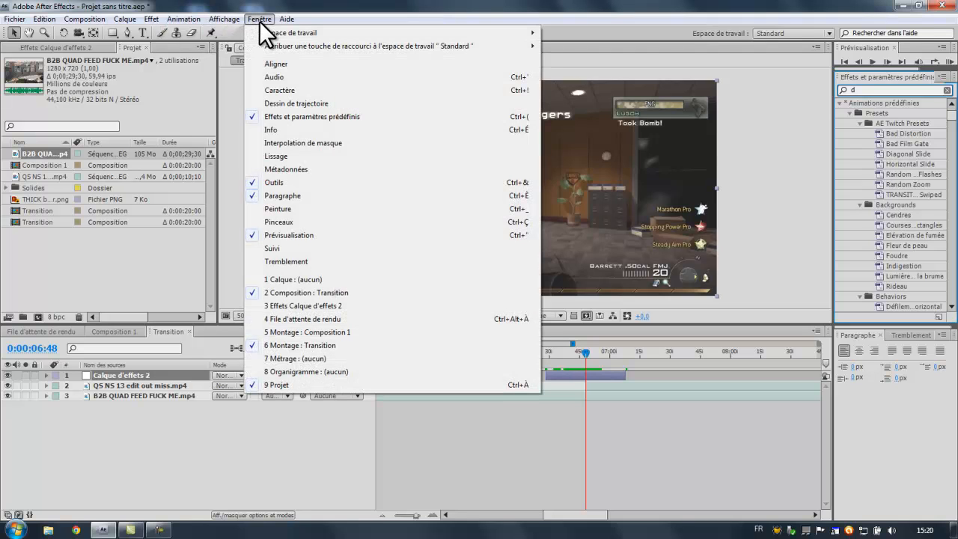
{"action": "left_click", "coordinate": [644, 3]}
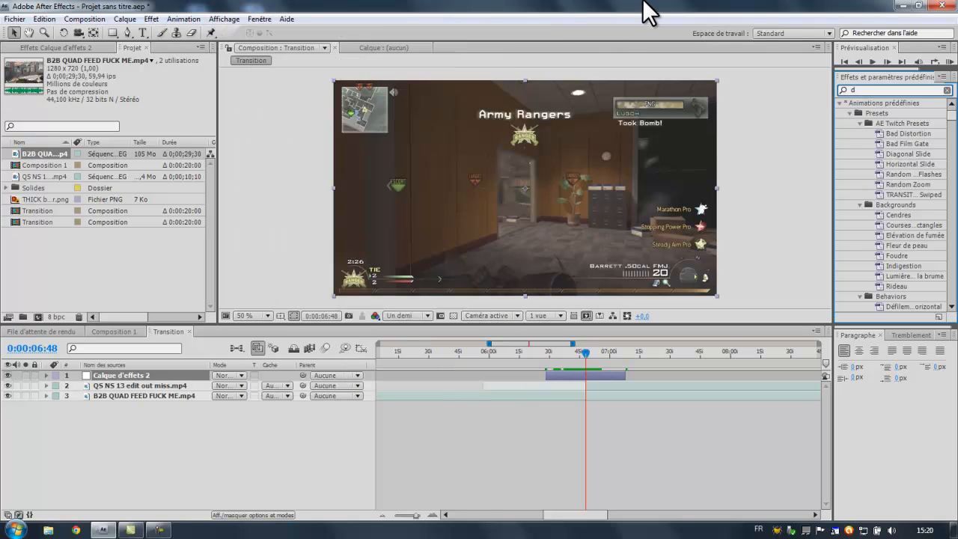
{"action": "left_click", "coordinate": [900, 89]}
{"action": "type", "text": "décal"}
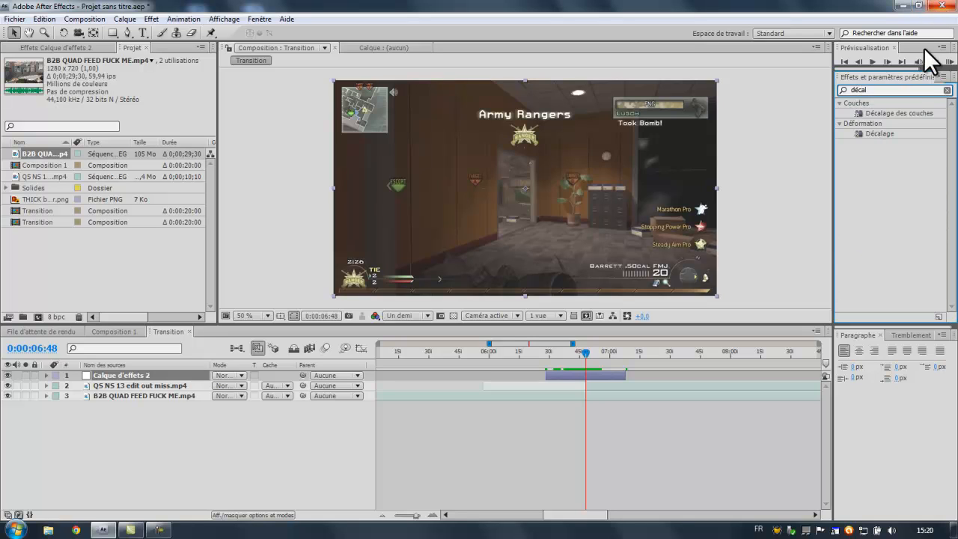
{"action": "left_click_drag", "start_coordinate": [889, 132], "coordinate": [152, 377]}
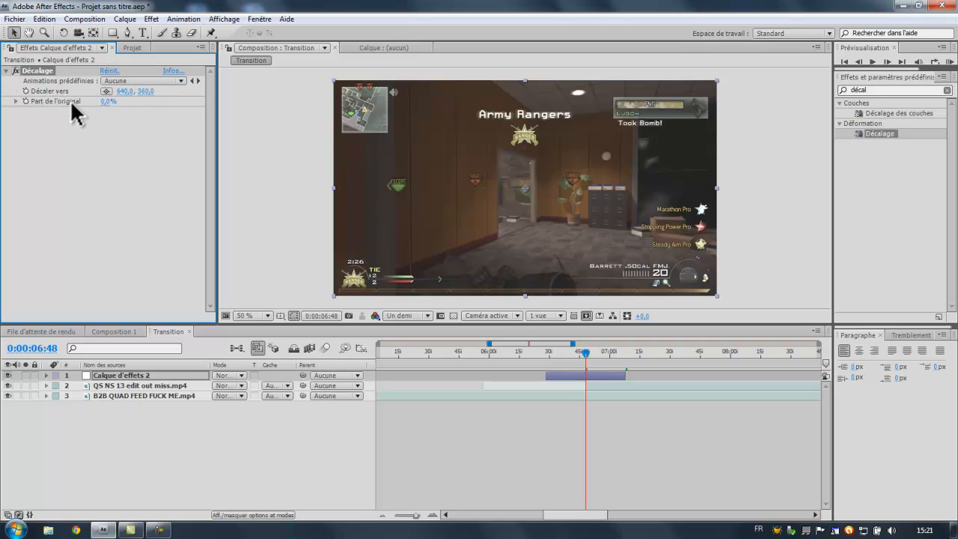
Try a different vertical Décaler vers value in the Décalage effect and undo the change
{"action": "left_click_drag", "start_coordinate": [108, 104], "coordinate": [248, 96]}
{"action": "left_click_drag", "start_coordinate": [144, 93], "coordinate": [172, 150]}
{"action": "left_click", "coordinate": [39, 18]}
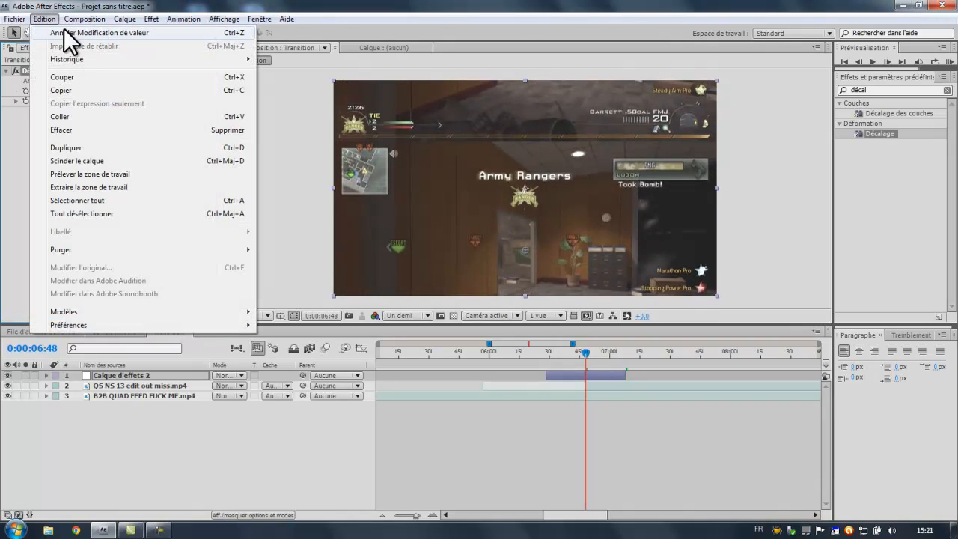
{"action": "left_click", "coordinate": [71, 31]}
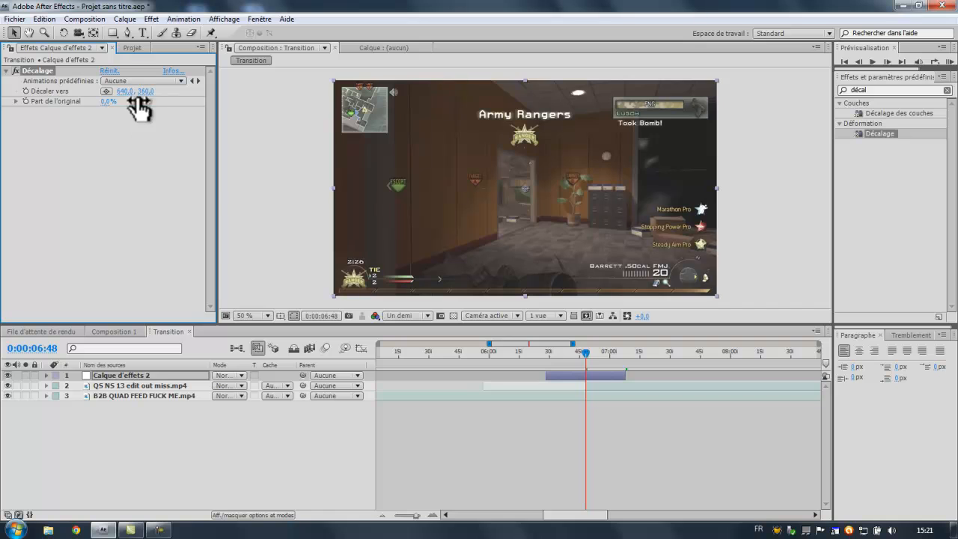
Keyframe Décaler vers at the adjustment layer's start, 0:00:06:28, and at its end, 0:00:07:08, with the vertical value set to 3240
{"action": "left_click_drag", "start_coordinate": [555, 354], "coordinate": [546, 354]}
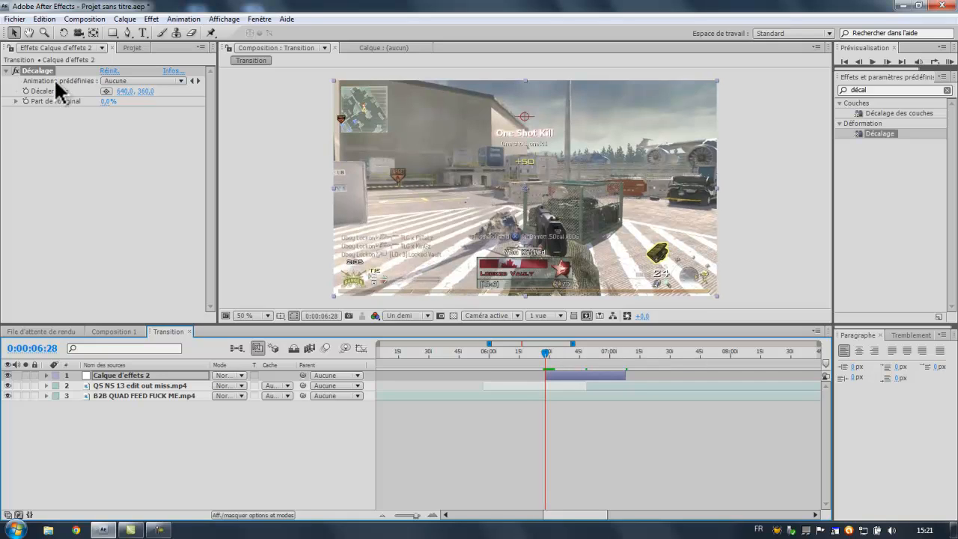
{"action": "left_click", "coordinate": [25, 90]}
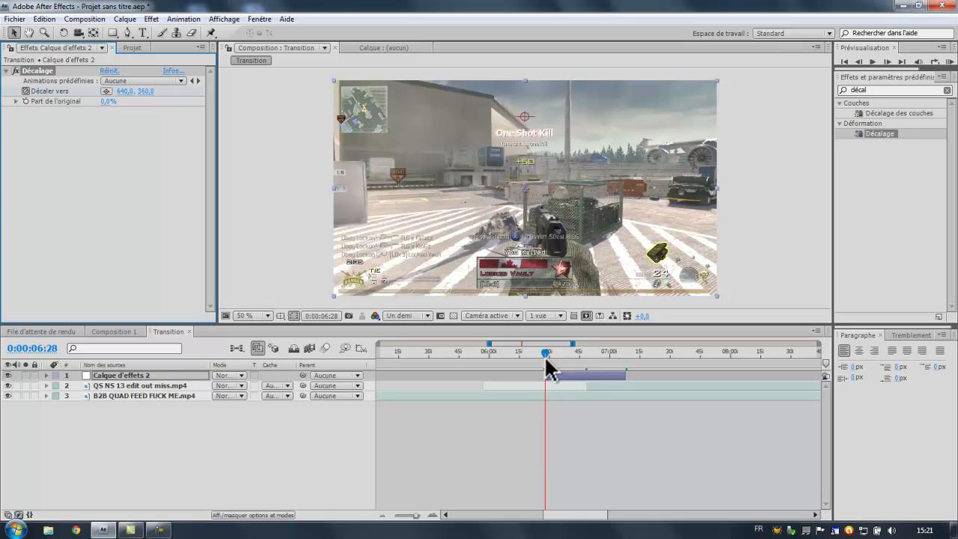
{"action": "left_click_drag", "start_coordinate": [549, 350], "coordinate": [627, 355]}
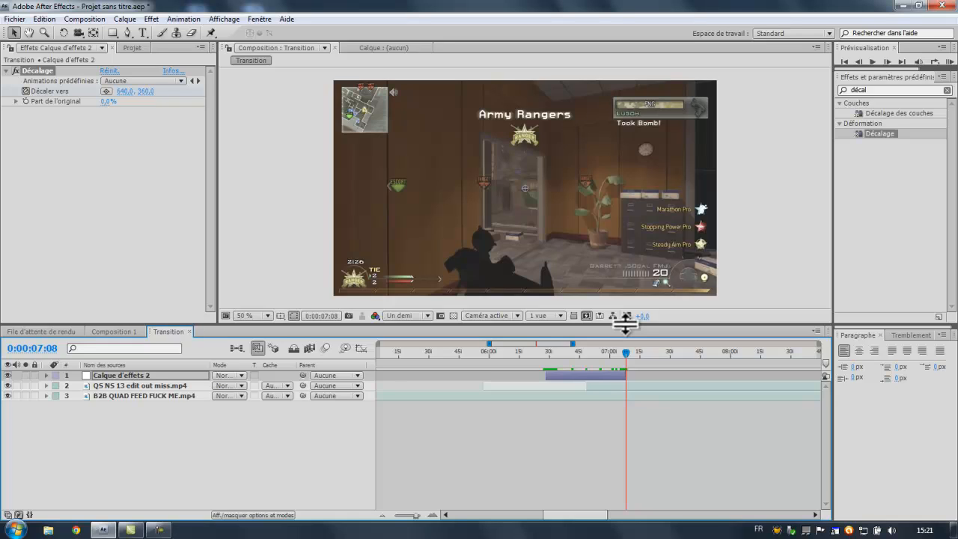
{"action": "left_click", "coordinate": [147, 92]}
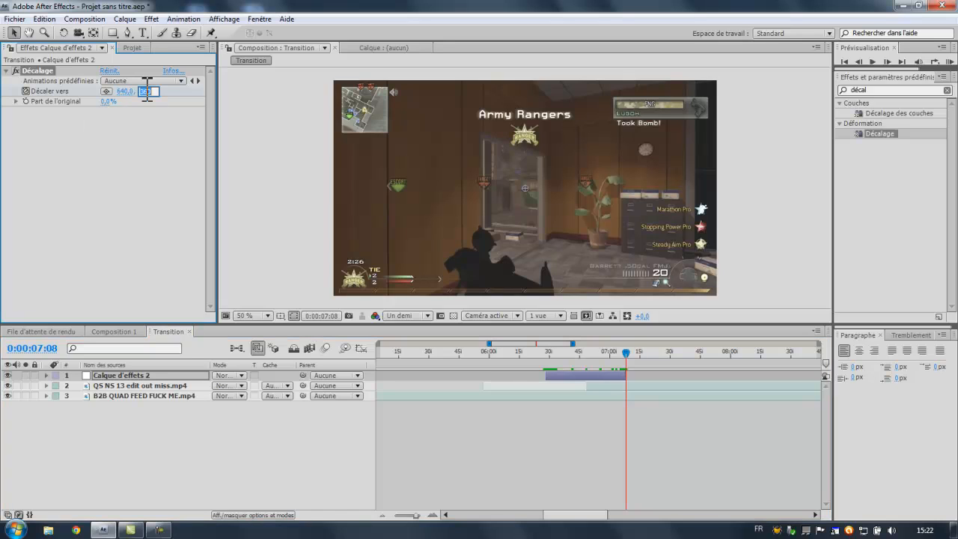
{"action": "type", "text": "3240"}
{"action": "key", "text": "Return"}
Preview the transition, reveal the adjustment layer's Décalage properties and apply Lissage de vitesse to both Décaler vers keyframes
{"action": "left_click_drag", "start_coordinate": [549, 349], "coordinate": [540, 349]}
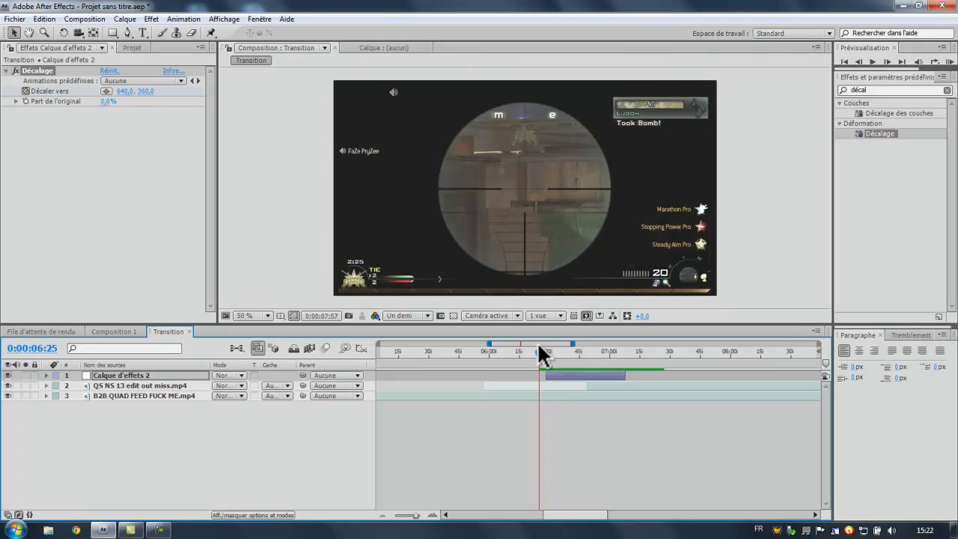
{"action": "left_click_drag", "start_coordinate": [549, 352], "coordinate": [585, 352]}
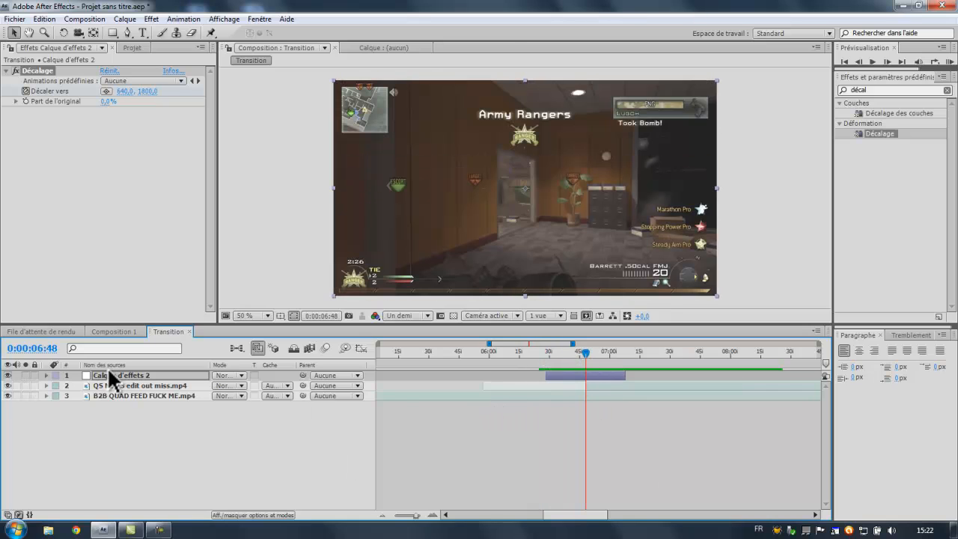
{"action": "left_click", "coordinate": [45, 375]}
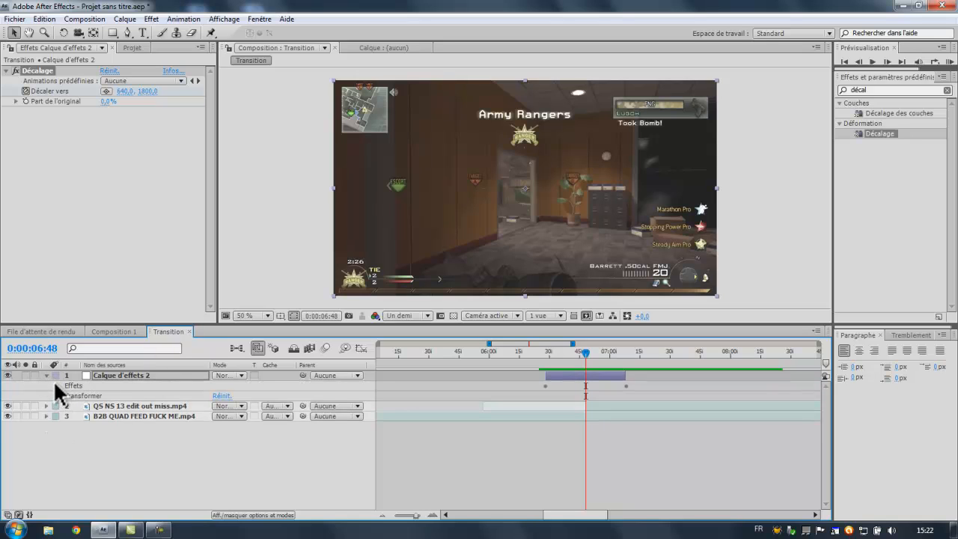
{"action": "left_click", "coordinate": [58, 387]}
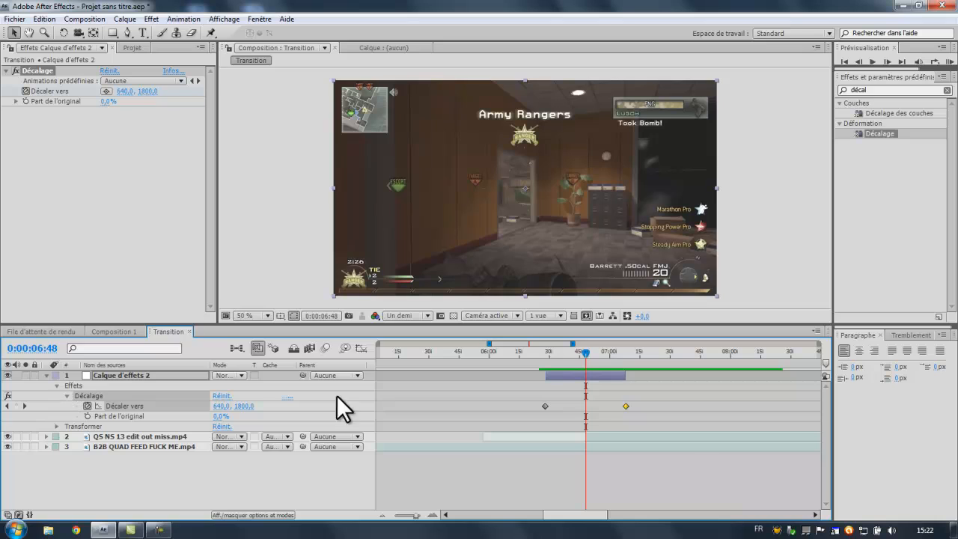
{"action": "left_click_drag", "start_coordinate": [642, 398], "coordinate": [522, 411]}
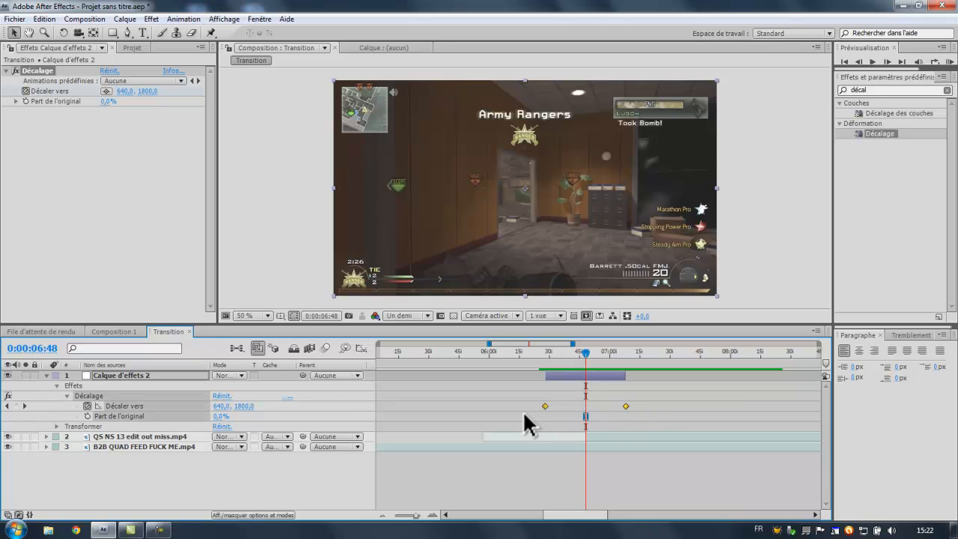
{"action": "right_click", "coordinate": [627, 406]}
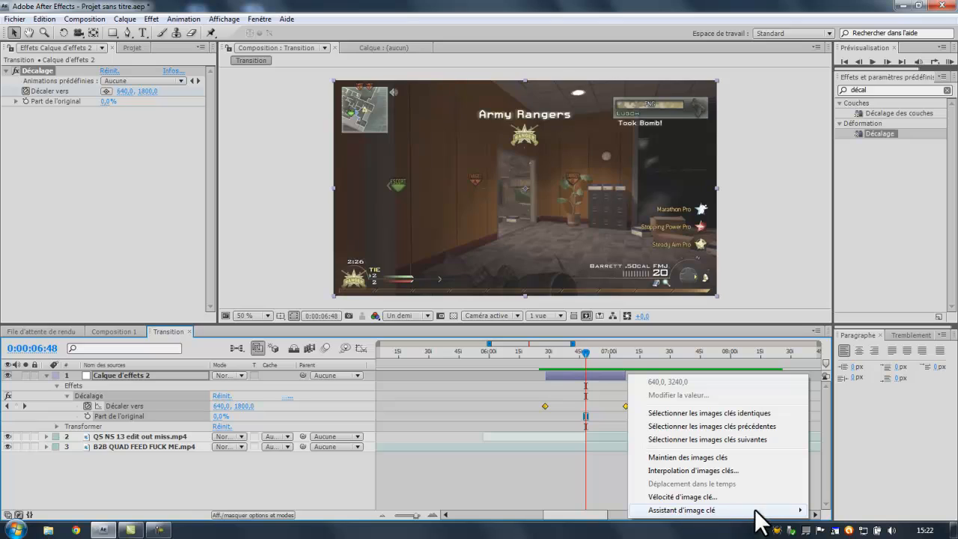
{"action": "mouse_move", "coordinate": [788, 511]}
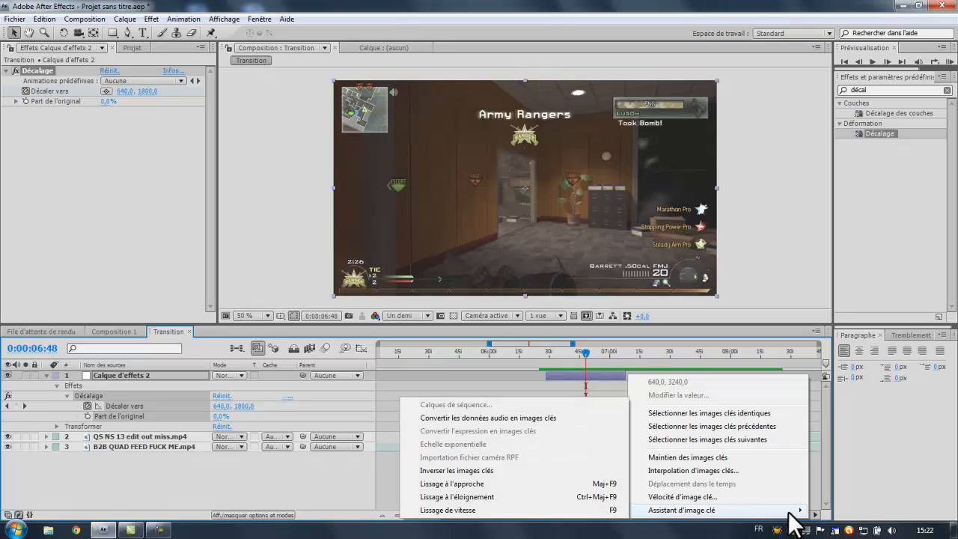
{"action": "left_click", "coordinate": [620, 511]}
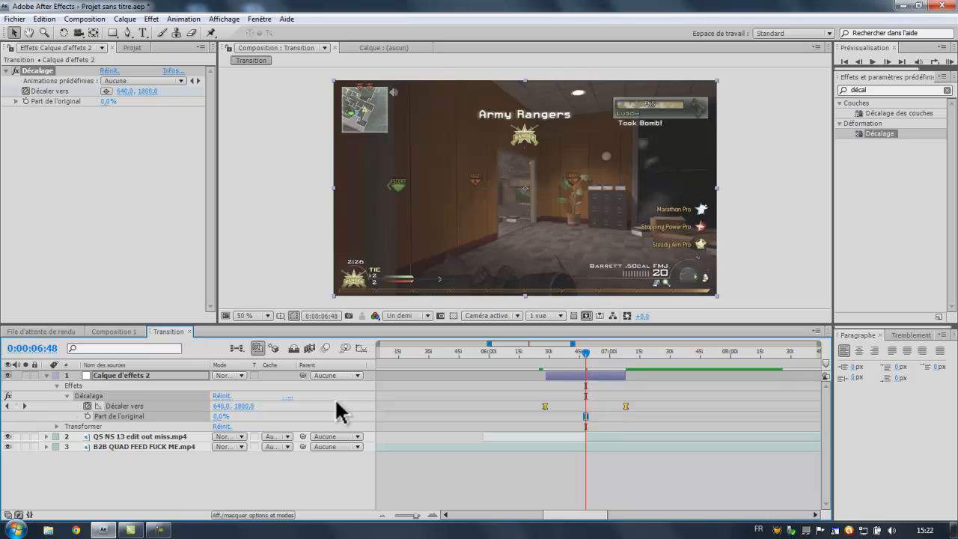
{"action": "left_click", "coordinate": [691, 418]}
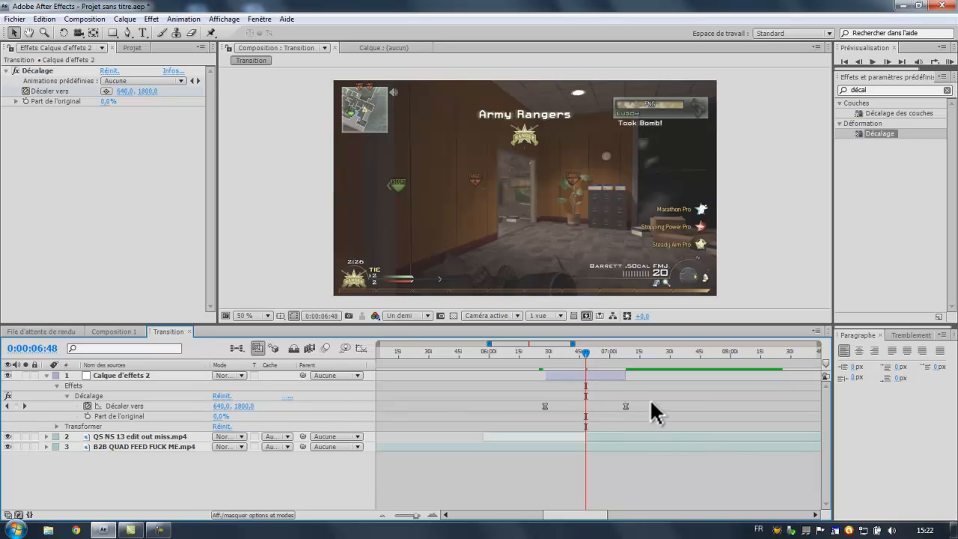
Select both Décaler vers keyframes and display their speed curve in the graph editor
{"action": "left_click_drag", "start_coordinate": [631, 402], "coordinate": [521, 409]}
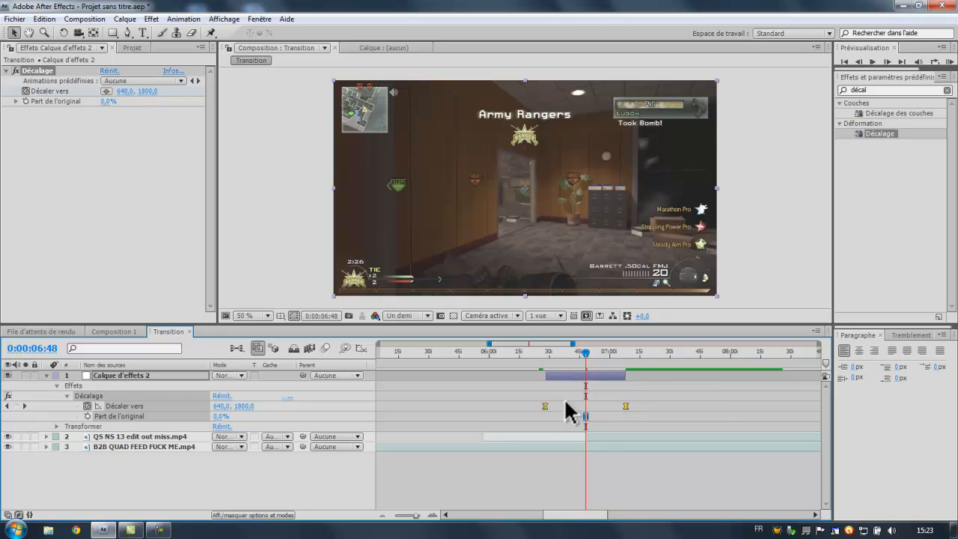
{"action": "left_click", "coordinate": [361, 347]}
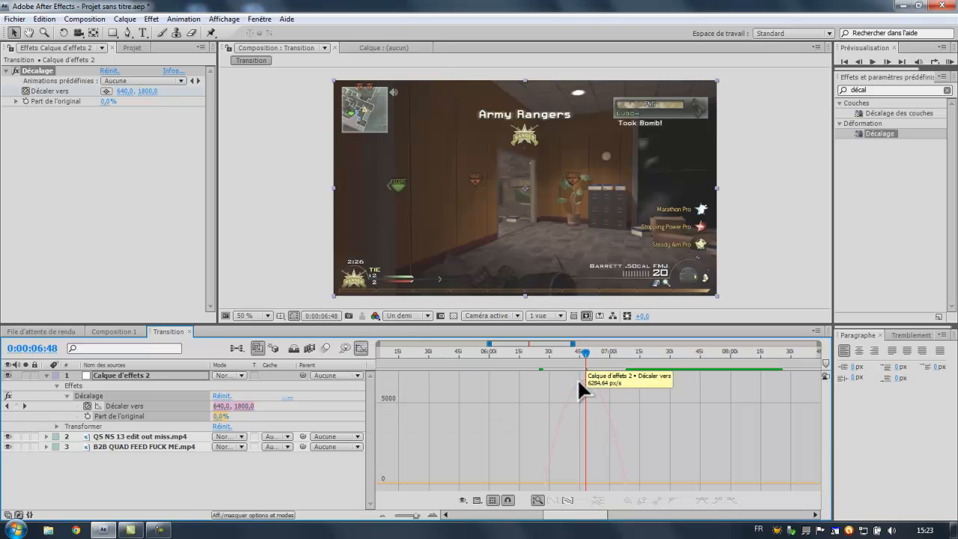
{"action": "left_click", "coordinate": [363, 346]}
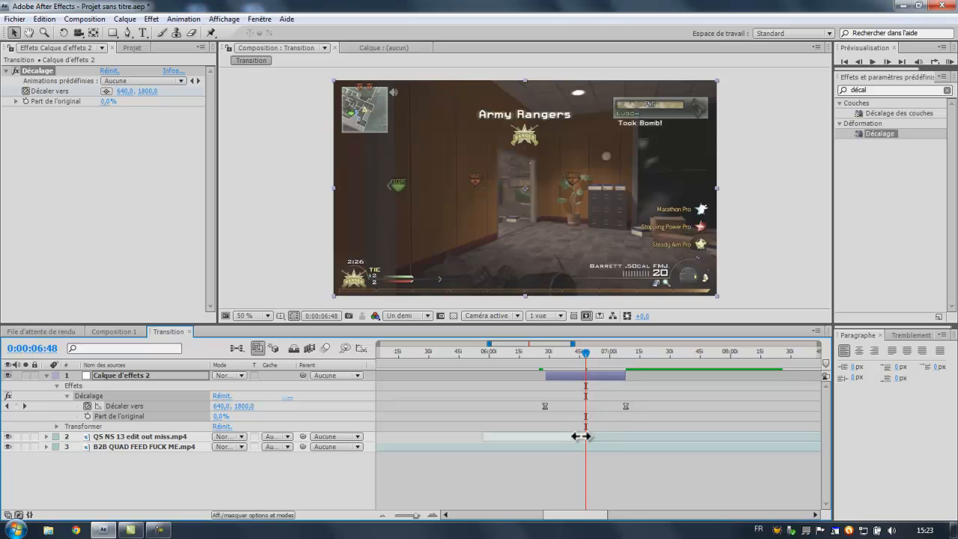
{"action": "left_click", "coordinate": [360, 349]}
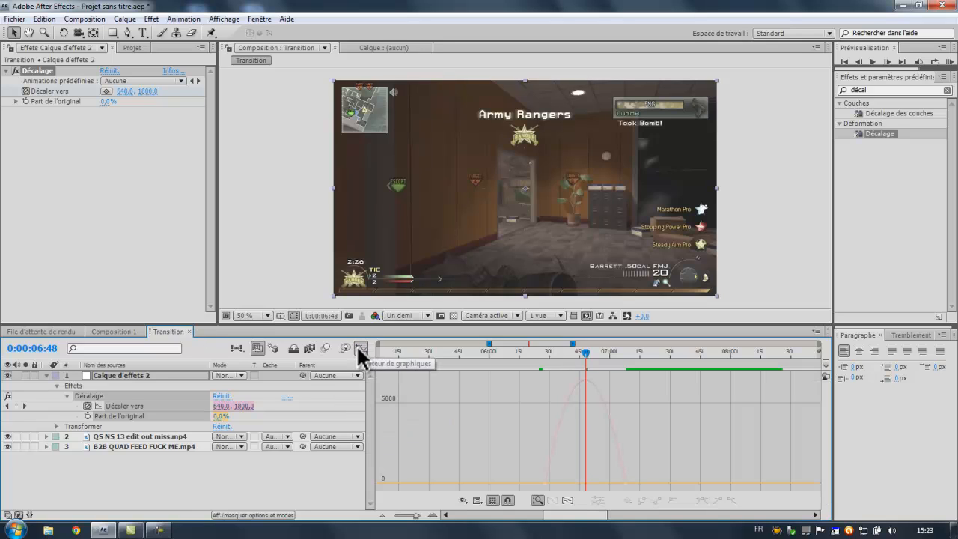
Extend the first Décaler vers keyframe's influence handle along the zero line to the cut at 0:00:06:48 in the speed graph
{"action": "left_click", "coordinate": [554, 425]}
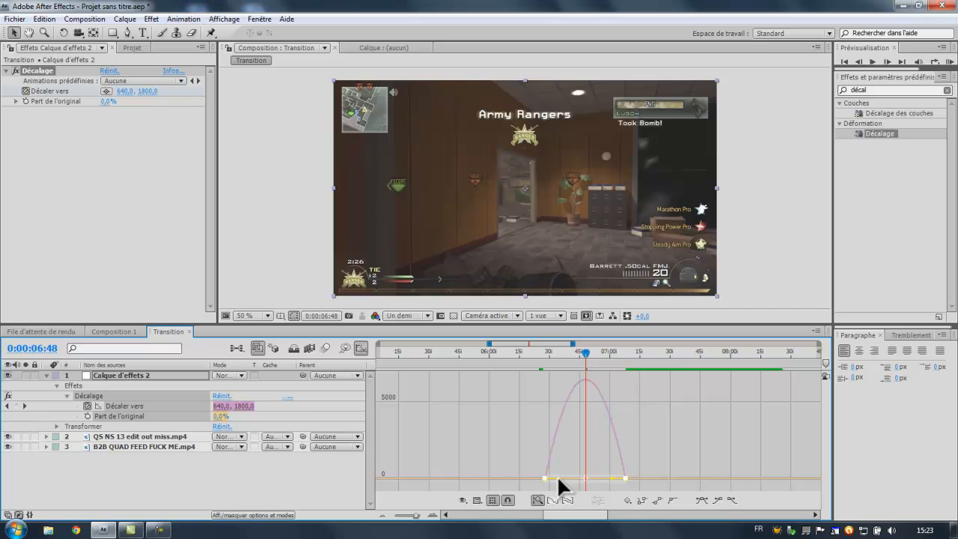
{"action": "left_click_drag", "start_coordinate": [556, 475], "coordinate": [569, 479]}
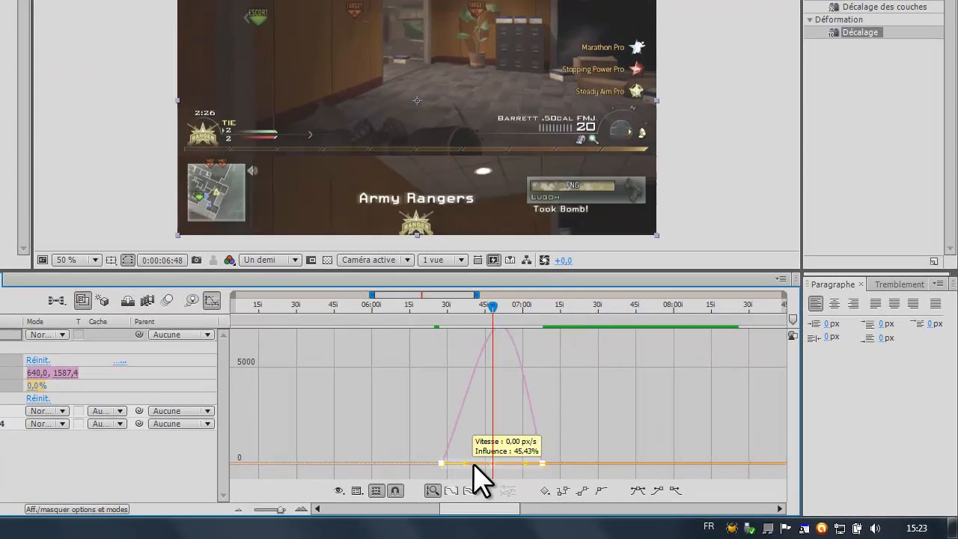
{"action": "mouse_move", "coordinate": [473, 466]}
{"action": "left_mouse_down"}
{"action": "mouse_move", "coordinate": [465, 465]}
{"action": "mouse_move", "coordinate": [491, 470]}
{"action": "left_mouse_up"}
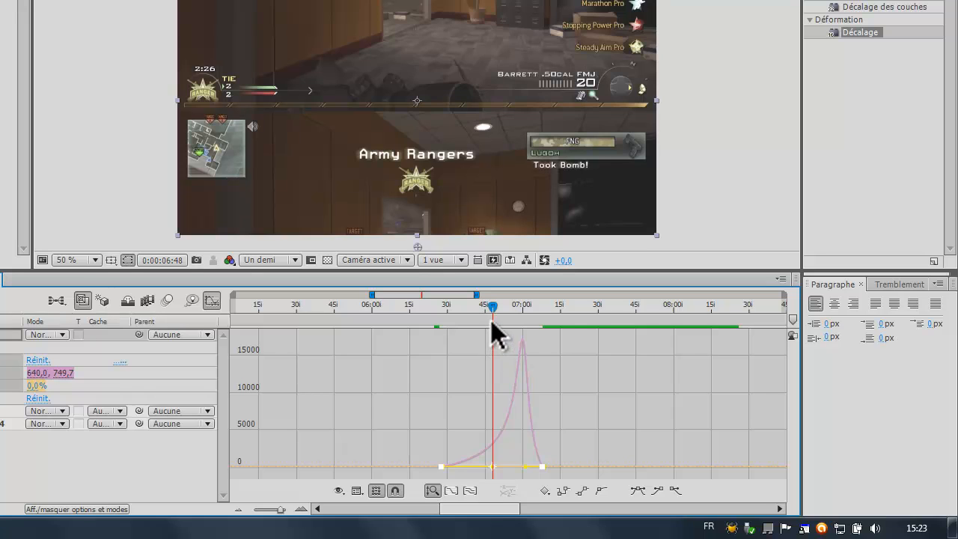
Bring the last Décaler vers keyframe's influence handle back to the cut, shaping a symmetrical speed peak at 0:00:06:48
{"action": "left_click", "coordinate": [490, 465]}
{"action": "left_click", "coordinate": [489, 466]}
{"action": "left_click", "coordinate": [489, 464]}
{"action": "left_click", "coordinate": [489, 466]}
{"action": "left_click", "coordinate": [490, 468]}
{"action": "left_click", "coordinate": [490, 467]}
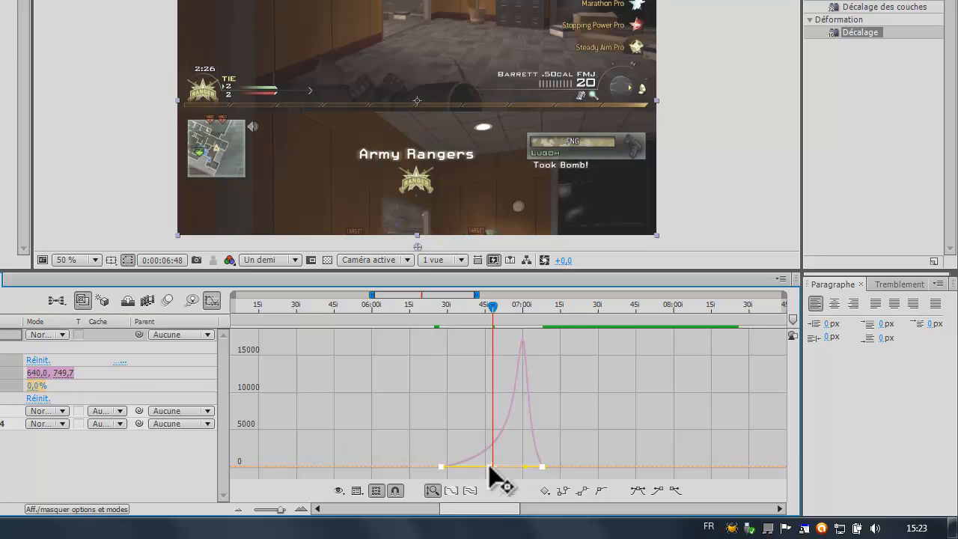
{"action": "left_click", "coordinate": [490, 465]}
{"action": "left_click", "coordinate": [490, 466]}
{"action": "left_click", "coordinate": [491, 466]}
{"action": "left_click", "coordinate": [490, 466]}
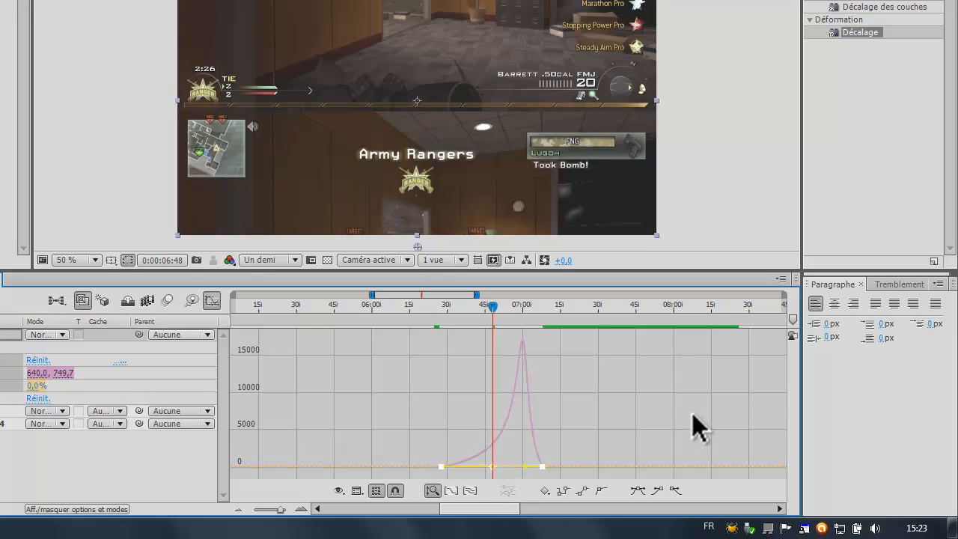
{"action": "left_click", "coordinate": [490, 467]}
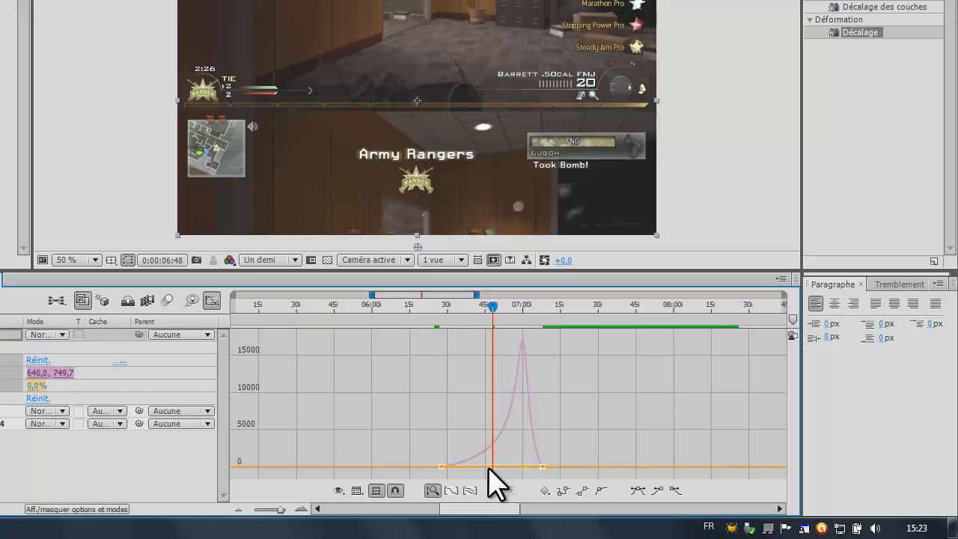
{"action": "left_click", "coordinate": [488, 466]}
{"action": "left_click", "coordinate": [489, 465]}
{"action": "left_click", "coordinate": [489, 467]}
{"action": "left_click", "coordinate": [490, 467]}
{"action": "left_click", "coordinate": [486, 465]}
{"action": "mouse_move", "coordinate": [487, 465]}
{"action": "left_mouse_down"}
{"action": "mouse_move", "coordinate": [527, 461]}
{"action": "mouse_move", "coordinate": [494, 459]}
{"action": "left_mouse_up"}
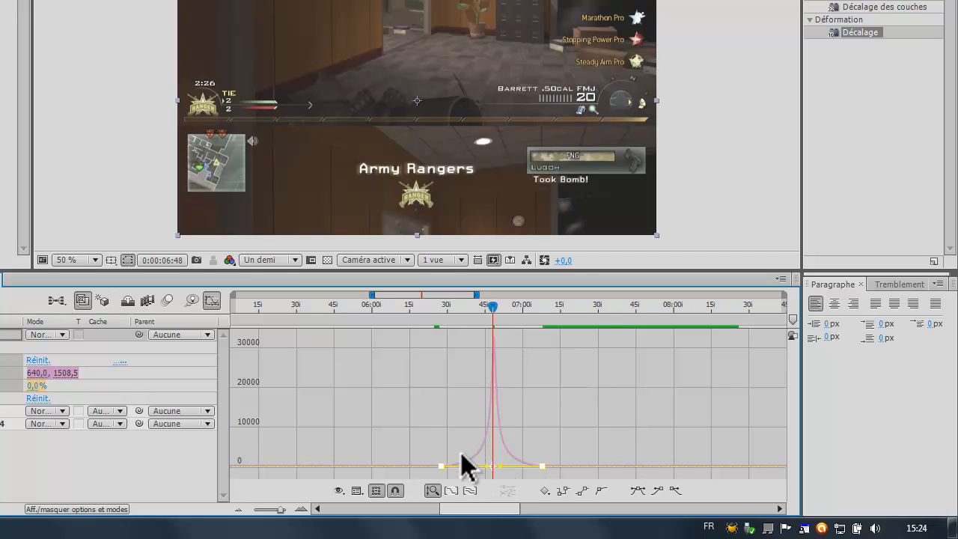
Compare with the finished example composition, close the graph editor and preview the eased transition from just before the adjustment layer
{"action": "mouse_move", "coordinate": [457, 465]}
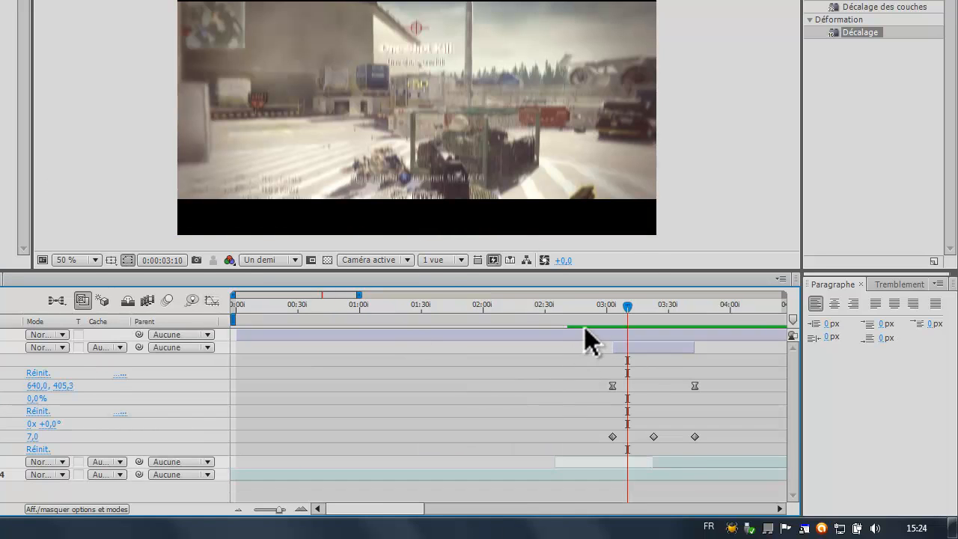
{"action": "left_click_drag", "start_coordinate": [585, 303], "coordinate": [581, 299]}
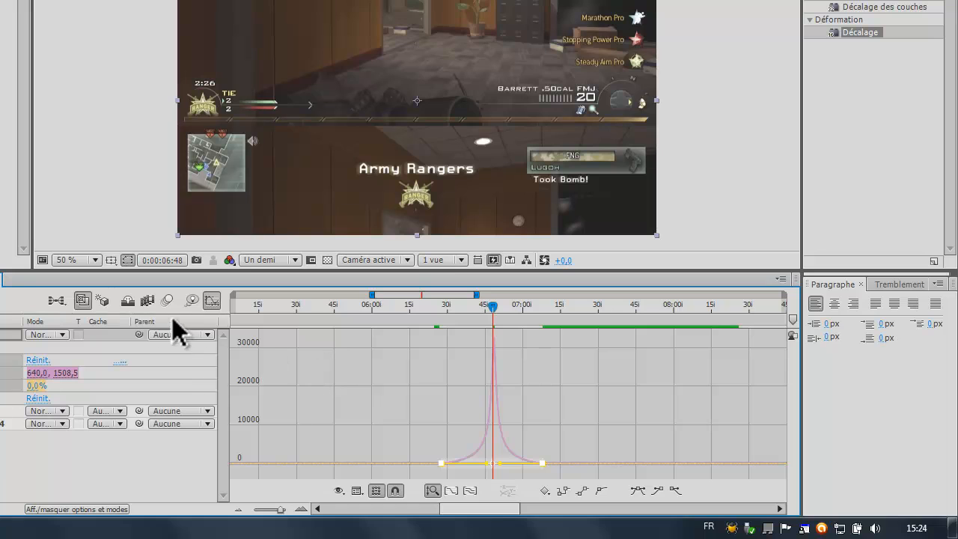
{"action": "left_click", "coordinate": [211, 300]}
{"action": "left_click", "coordinate": [411, 303]}
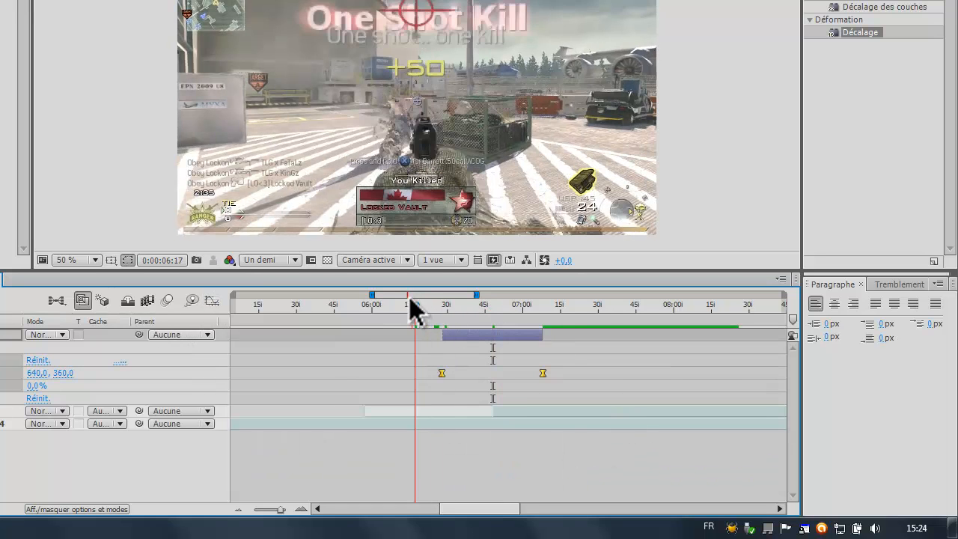
{"action": "key", "text": "space"}
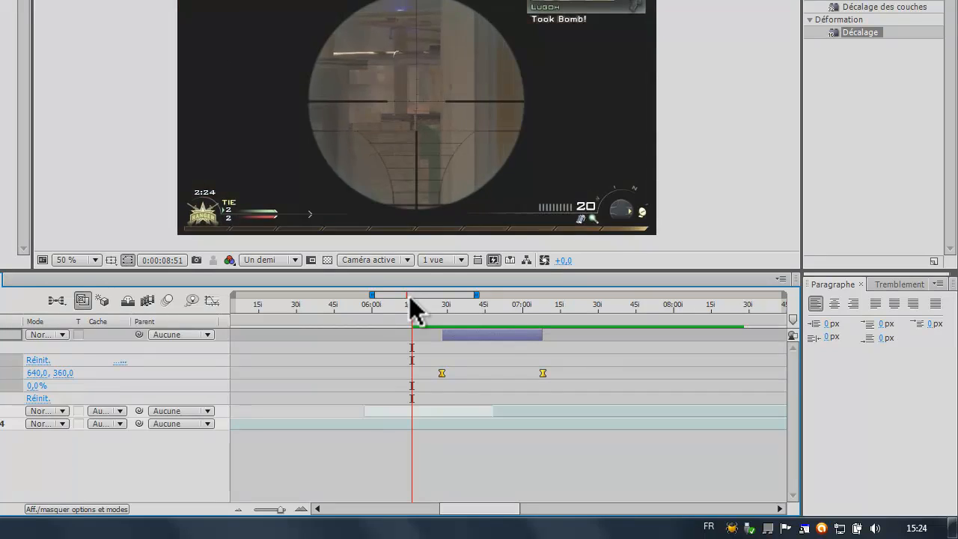
{"action": "mouse_move", "coordinate": [411, 297]}
{"action": "left_mouse_down"}
{"action": "mouse_move", "coordinate": [454, 300]}
{"action": "mouse_move", "coordinate": [484, 278]}
{"action": "mouse_move", "coordinate": [540, 268]}
{"action": "mouse_move", "coordinate": [417, 282]}
{"action": "left_mouse_up"}
{"action": "key", "text": "space"}
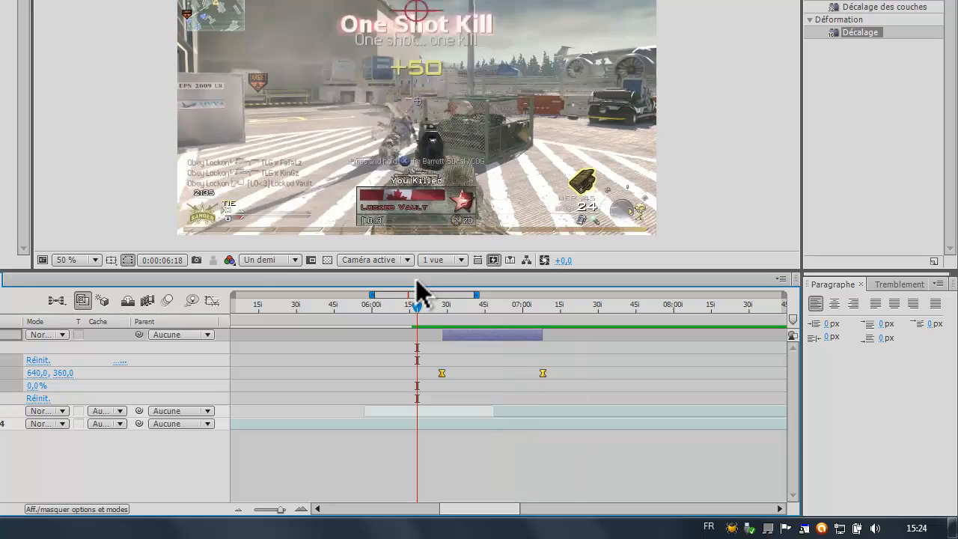
{"action": "key", "text": "space"}
Search the effects for "flou d" and apply Flou directionnel to the adjustment layer, below Décalage
{"action": "left_click", "coordinate": [876, 5]}
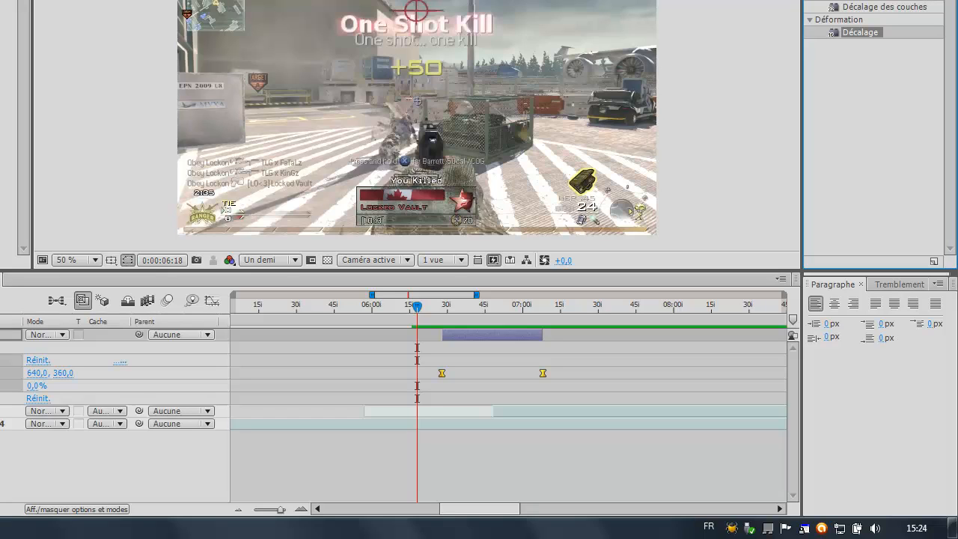
{"action": "type", "text": "flou d"}
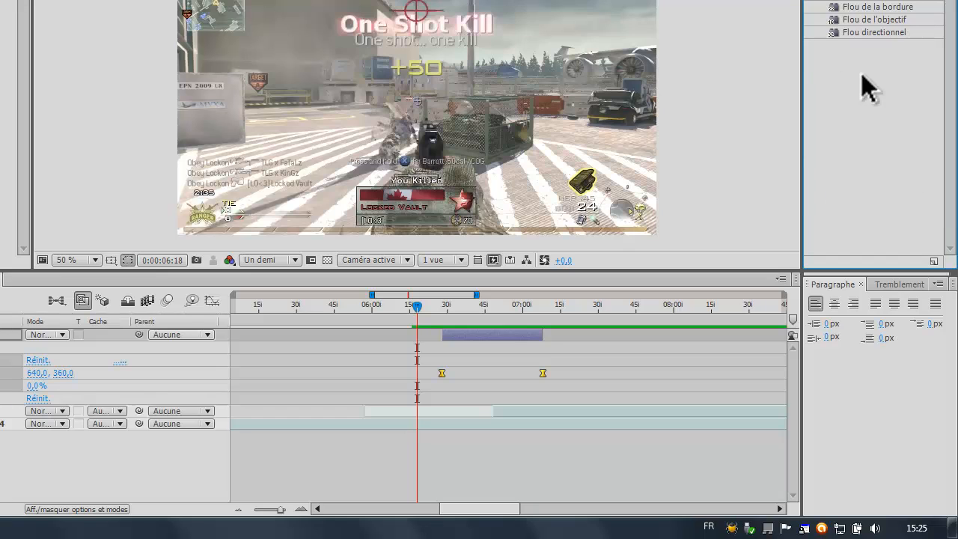
{"action": "left_click_drag", "start_coordinate": [899, 33], "coordinate": [0, 46]}
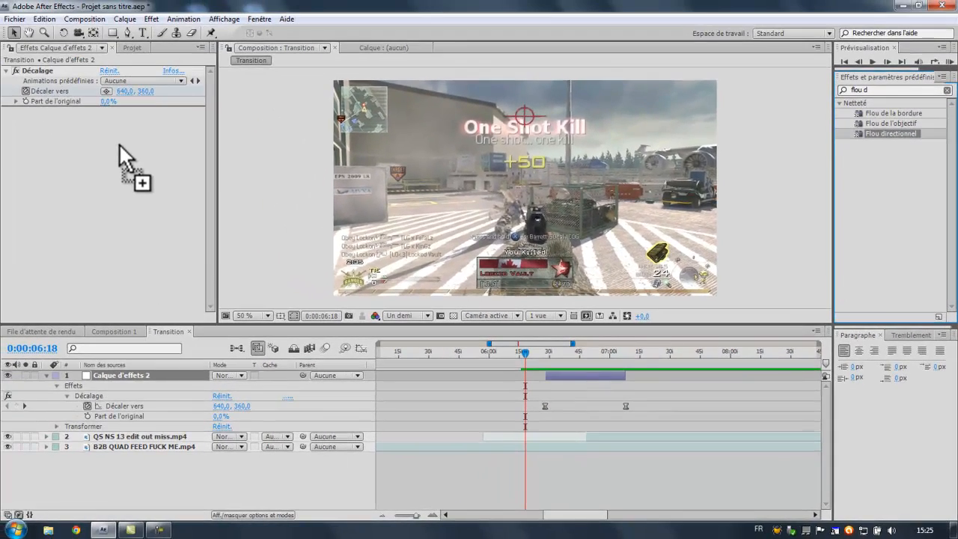
{"action": "left_click_drag", "start_coordinate": [119, 143], "coordinate": [119, 143]}
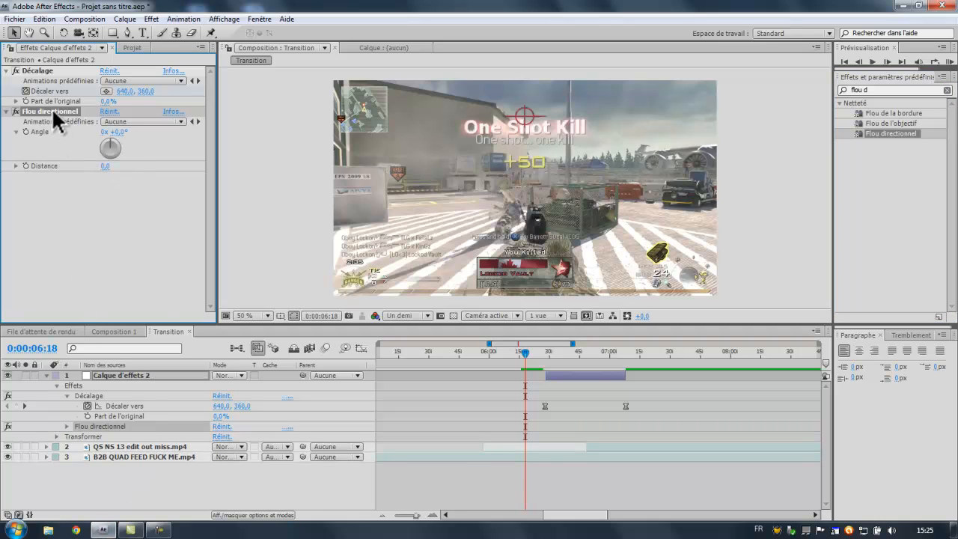
Add a Flou directionnel Distance keyframe with value 0 at the adjustment layer's start, 0:00:06:28
{"action": "left_click", "coordinate": [546, 352]}
{"action": "left_click", "coordinate": [545, 353]}
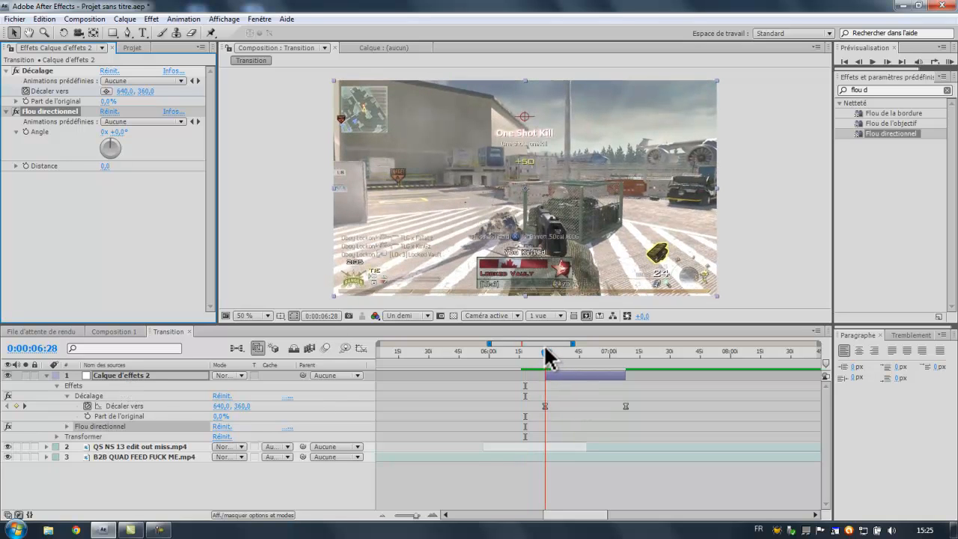
{"action": "left_click", "coordinate": [25, 165]}
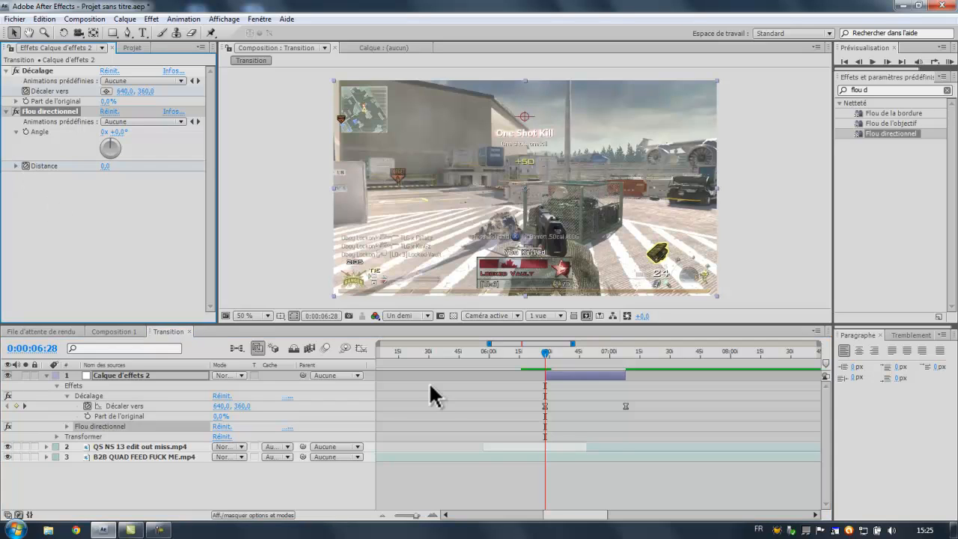
Keyframe the Flou directionnel Distance at 25 on the cut between the clips, 0:00:06:48
{"action": "left_click", "coordinate": [587, 353]}
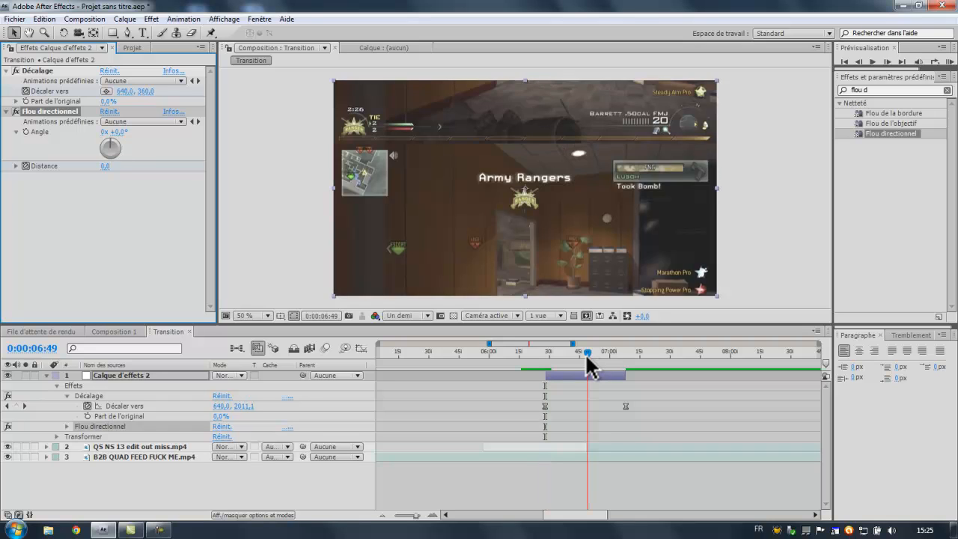
{"action": "left_click", "coordinate": [584, 352]}
{"action": "left_click_drag", "start_coordinate": [583, 352], "coordinate": [583, 349]}
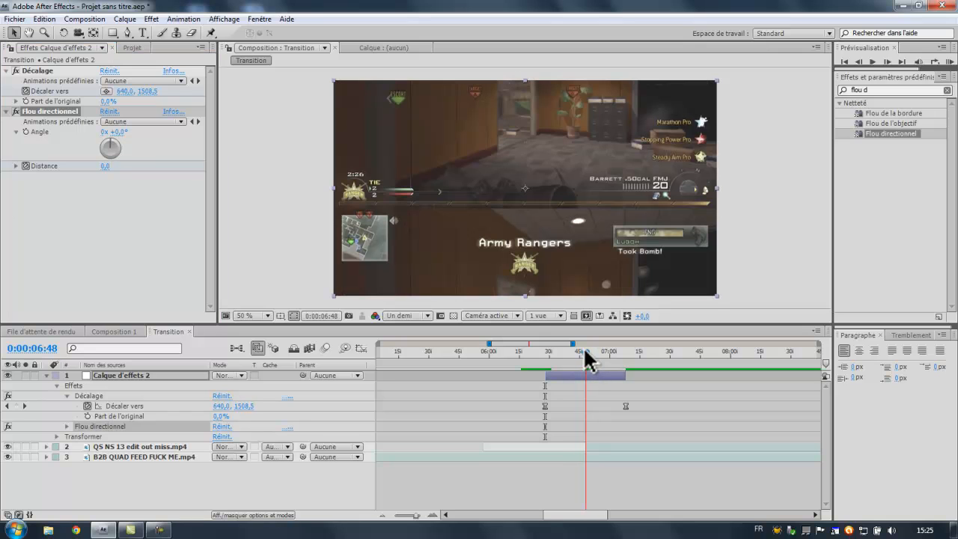
{"action": "left_click", "coordinate": [107, 166]}
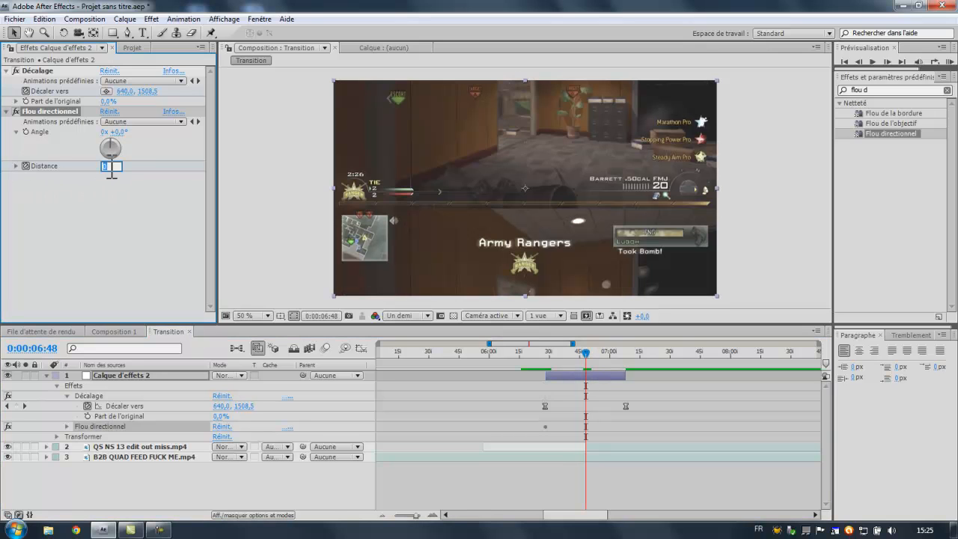
{"action": "type", "text": "20"}
{"action": "key", "text": "Return"}
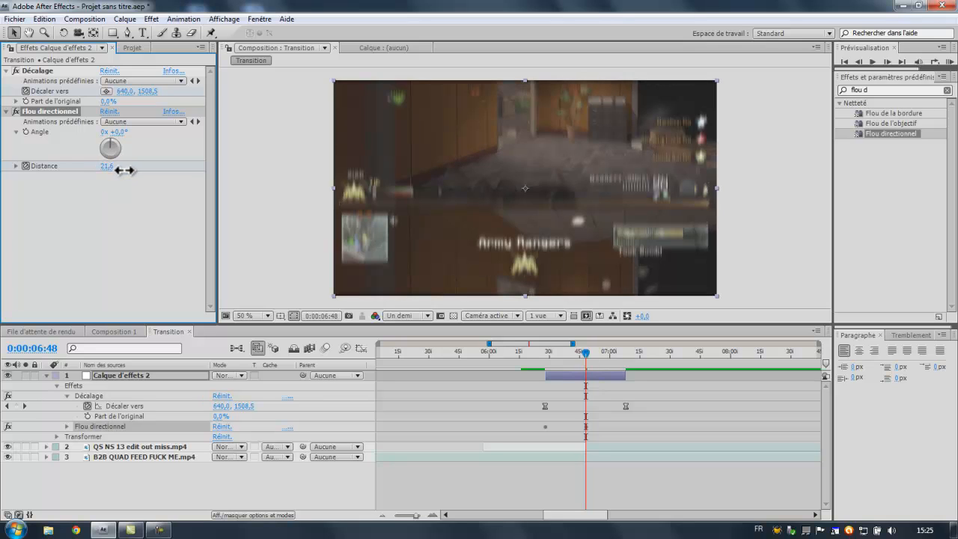
{"action": "left_click_drag", "start_coordinate": [182, 170], "coordinate": [187, 171]}
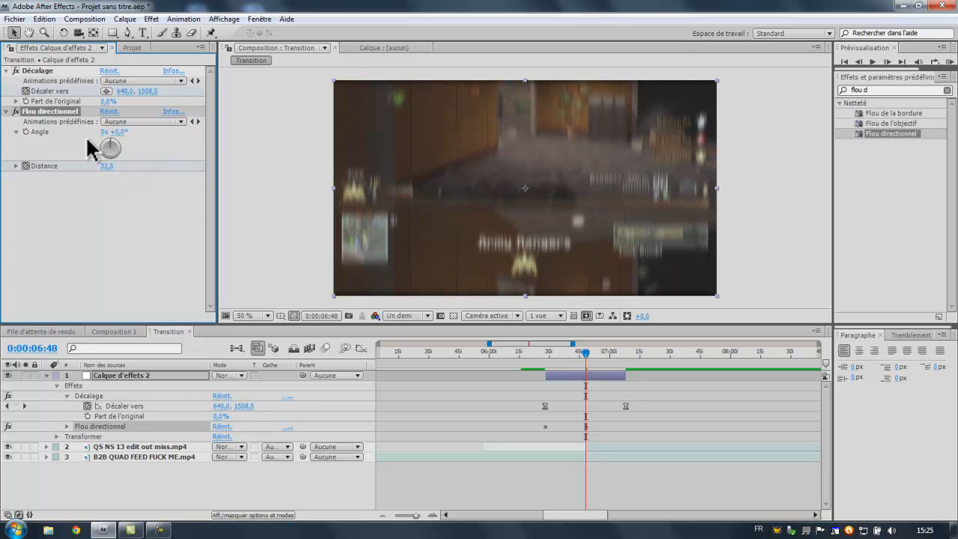
{"action": "left_click", "coordinate": [109, 166]}
Keyframe the Flou directionnel Distance at 0 at the adjustment layer's end, 0:00:07:08, and reveal the effect's properties in the timeline
{"action": "left_click", "coordinate": [620, 352]}
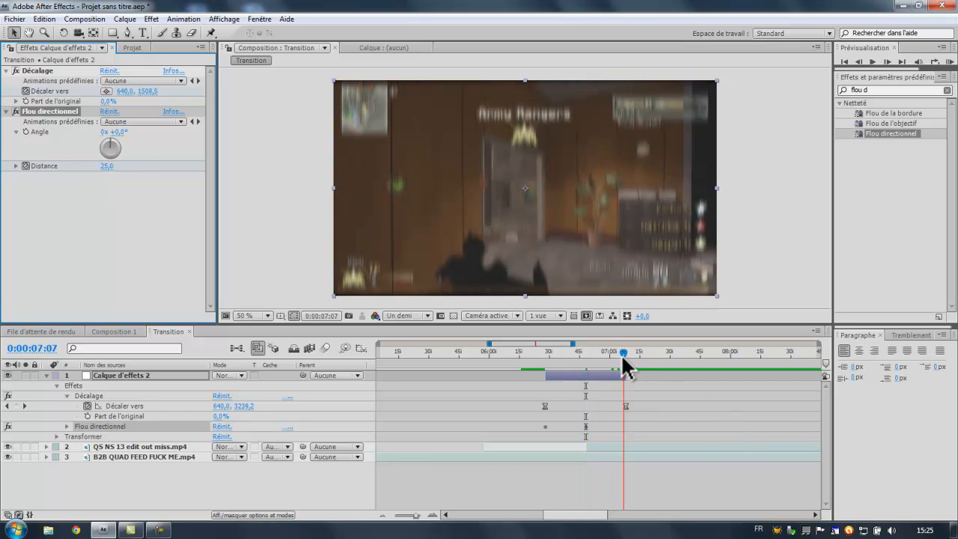
{"action": "left_click", "coordinate": [624, 353]}
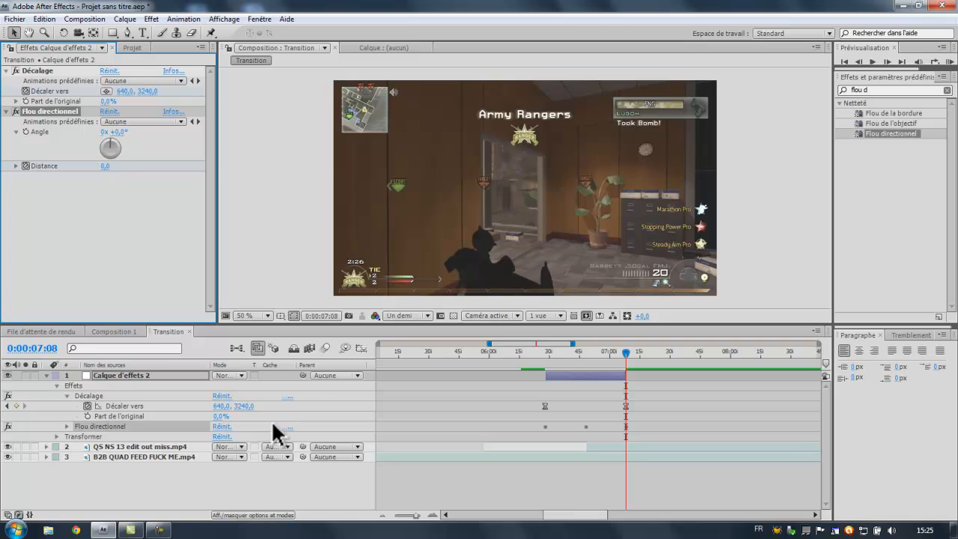
{"action": "left_click", "coordinate": [66, 426]}
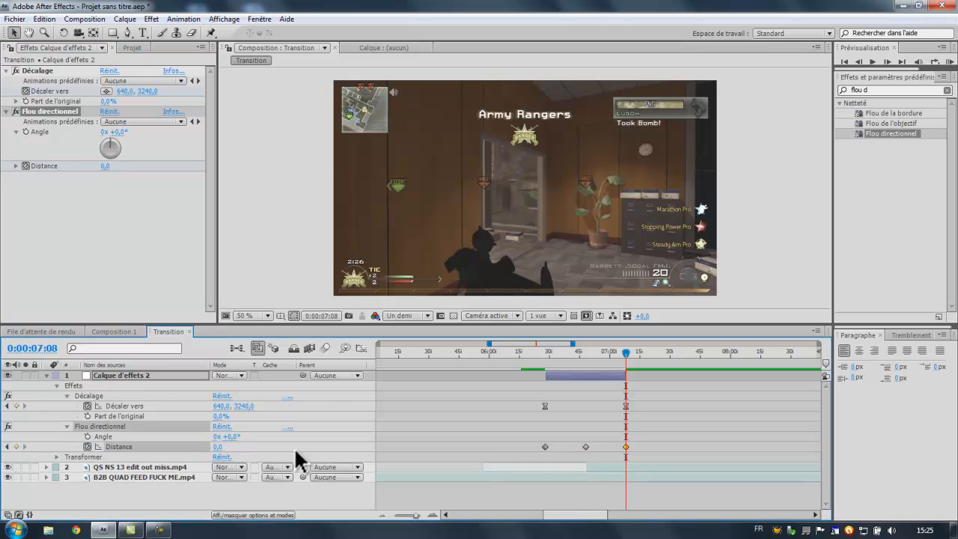
Preview the finished transition with its directional blur from just before the adjustment layer
{"action": "left_click", "coordinate": [544, 353]}
{"action": "mouse_move", "coordinate": [544, 357]}
{"action": "left_mouse_down"}
{"action": "mouse_move", "coordinate": [577, 370]}
{"action": "mouse_move", "coordinate": [537, 370]}
{"action": "mouse_move", "coordinate": [553, 375]}
{"action": "mouse_move", "coordinate": [625, 379]}
{"action": "mouse_move", "coordinate": [533, 362]}
{"action": "mouse_move", "coordinate": [528, 351]}
{"action": "left_mouse_up"}
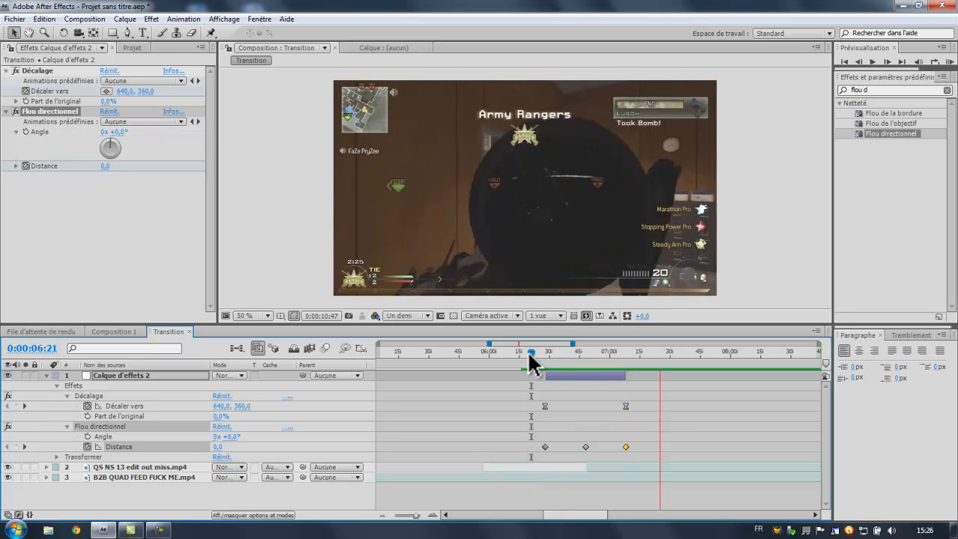
{"action": "mouse_move", "coordinate": [528, 350]}
{"action": "left_mouse_down"}
{"action": "mouse_move", "coordinate": [627, 375]}
{"action": "mouse_move", "coordinate": [530, 342]}
{"action": "left_mouse_up"}
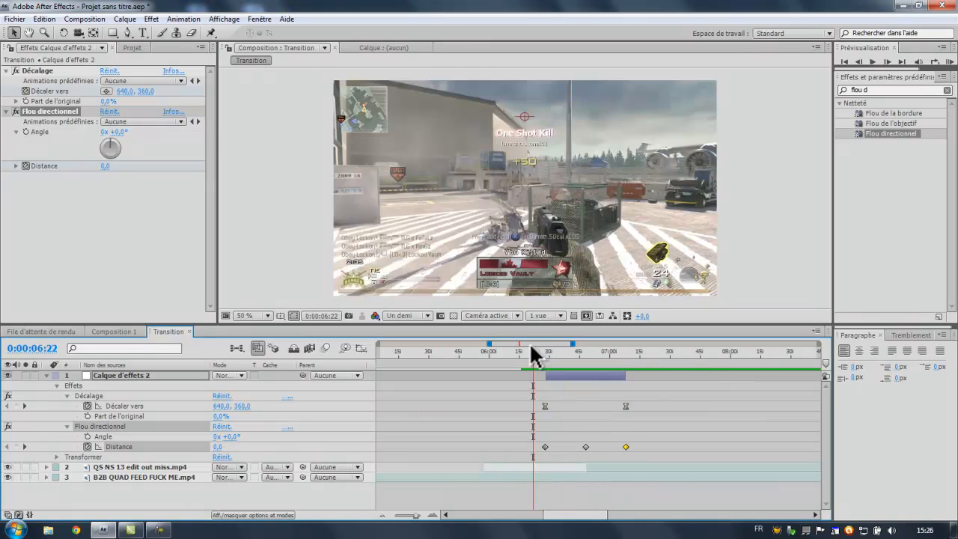
{"action": "mouse_move", "coordinate": [530, 342]}
{"action": "left_mouse_down"}
{"action": "mouse_move", "coordinate": [608, 348]}
{"action": "mouse_move", "coordinate": [524, 338]}
{"action": "left_mouse_up"}
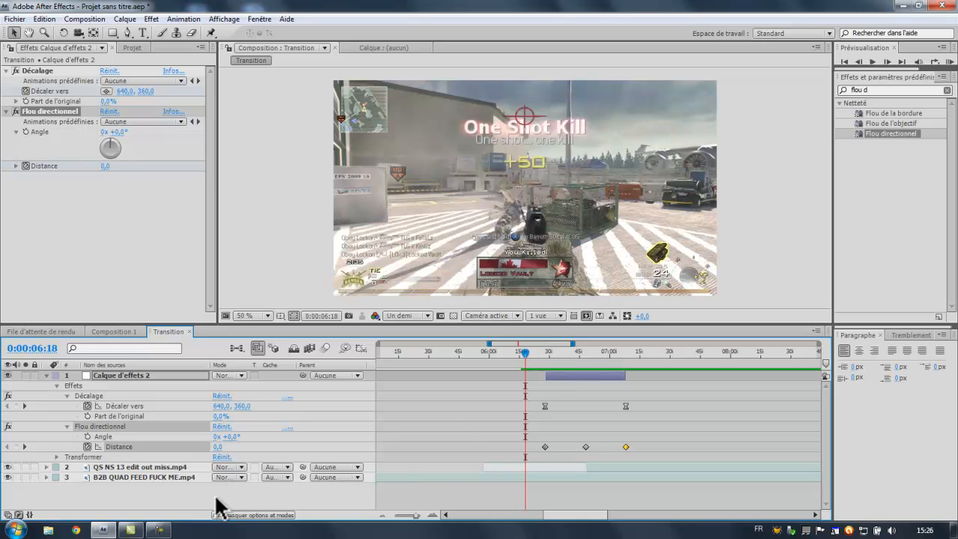
{"action": "left_click", "coordinate": [158, 530]}
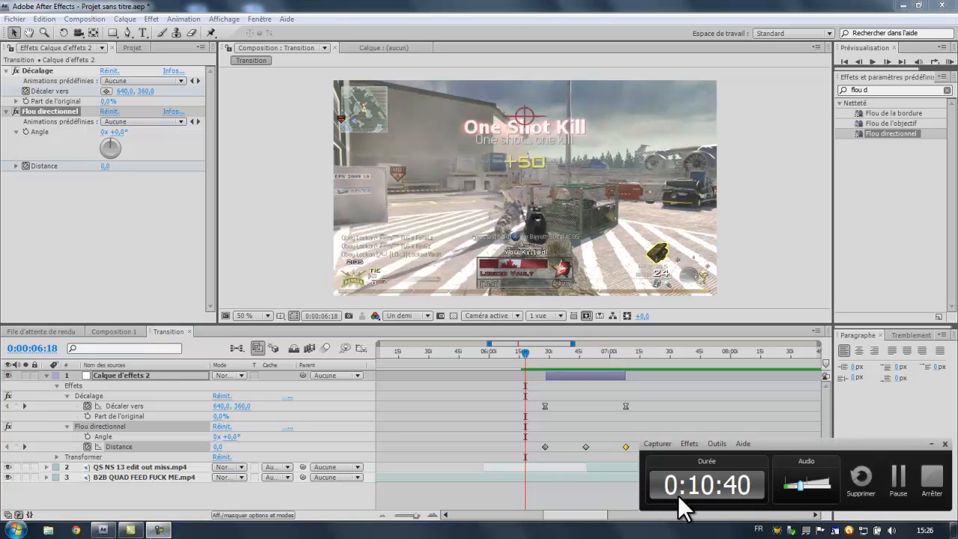